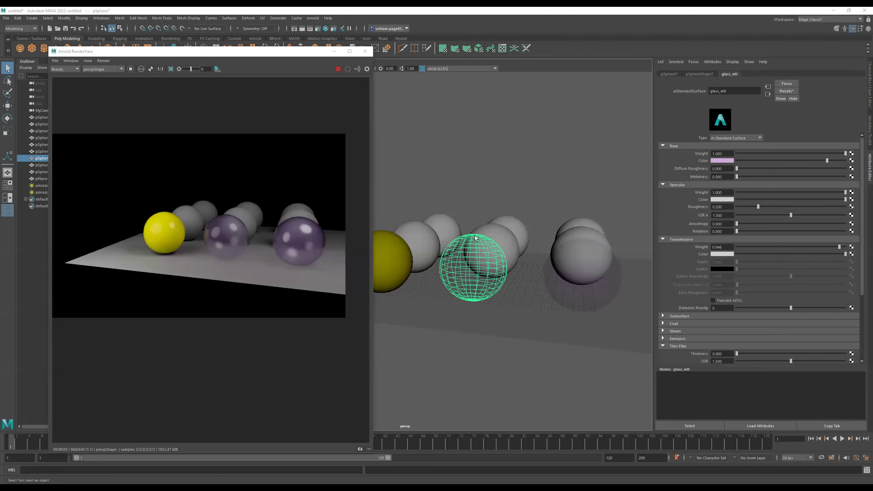
- Switch the persp viewport to wireframe and move the camera in over the two purple glass spheres
{"action": "left_click_drag", "start_coordinate": [483, 237], "coordinate": [490, 253], "text": "alt"}
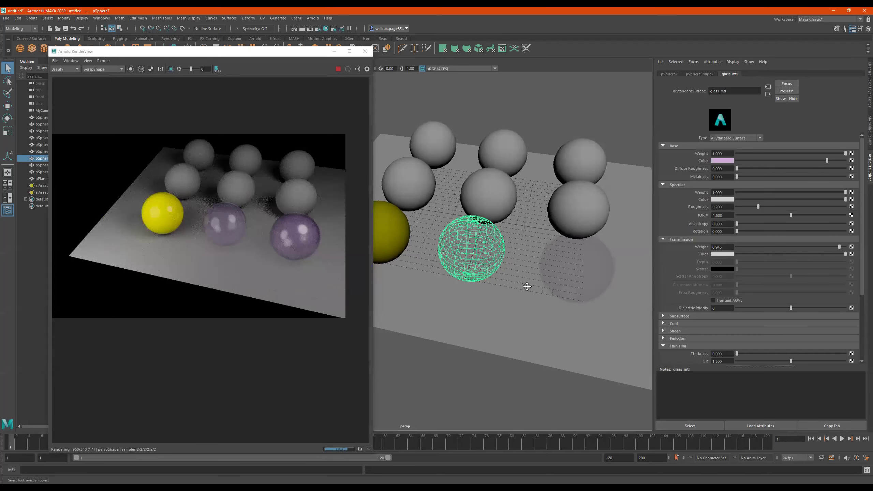
{"action": "scroll", "coordinate": [498, 268], "scroll_direction": "up", "scroll_amount": 3}
{"action": "key", "text": "4"}
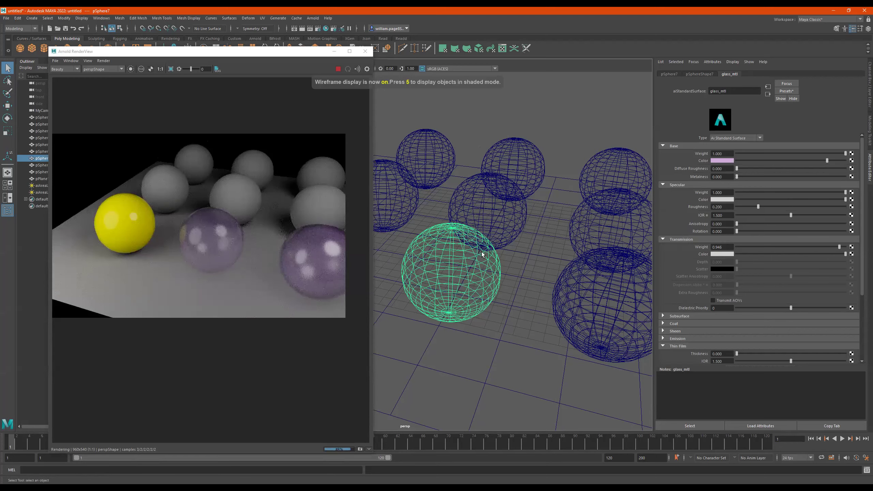
{"action": "middle_click_drag", "start_coordinate": [569, 287], "coordinate": [552, 286], "text": "alt"}
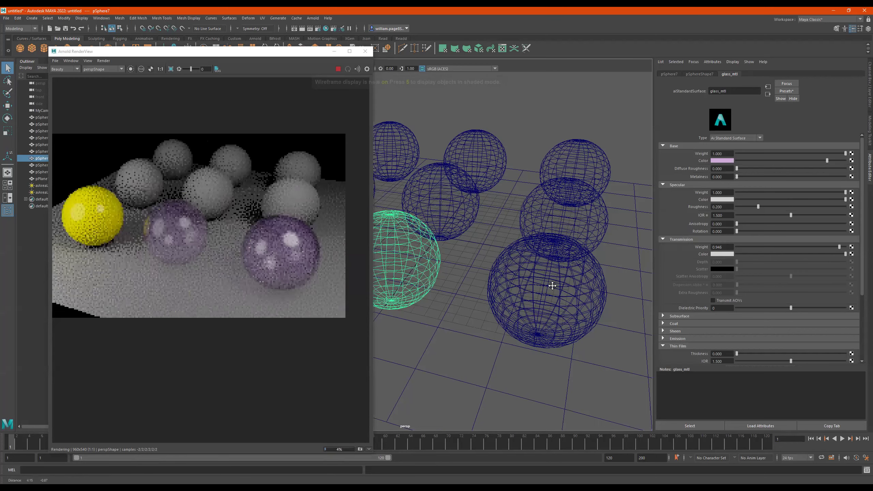
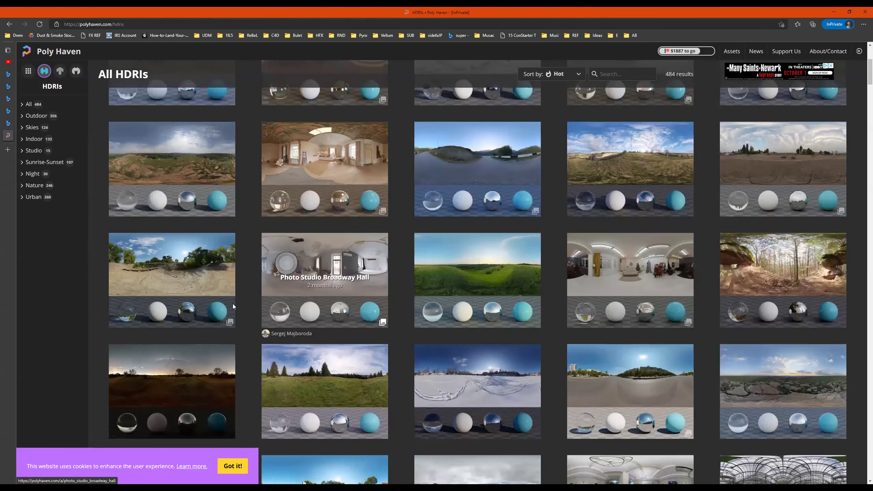
- Open the Parched Canal HDRI asset page from the All HDRIs grid
{"action": "left_click", "coordinate": [365, 269]}
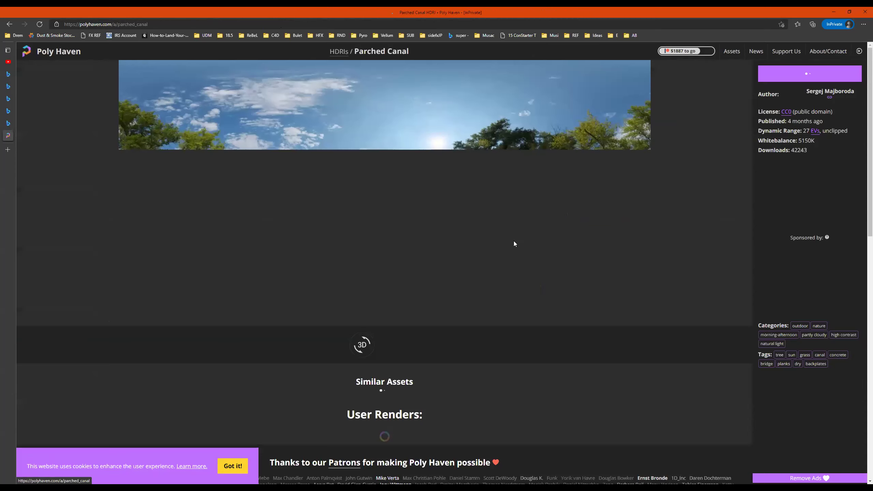
- In a new private tab, search Bing images for 'how to make hdri' and open 'How to create an HDRI map'
{"action": "key", "text": "ctrl+t"}
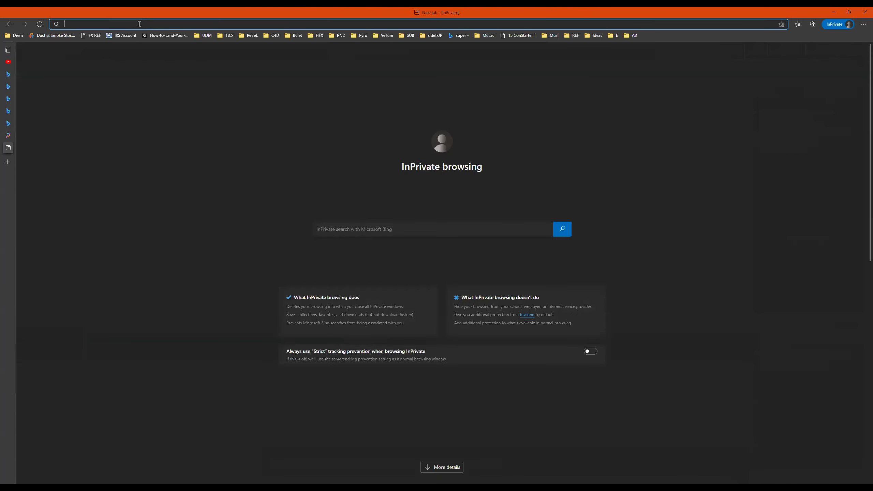
{"action": "type", "text": "how to "}
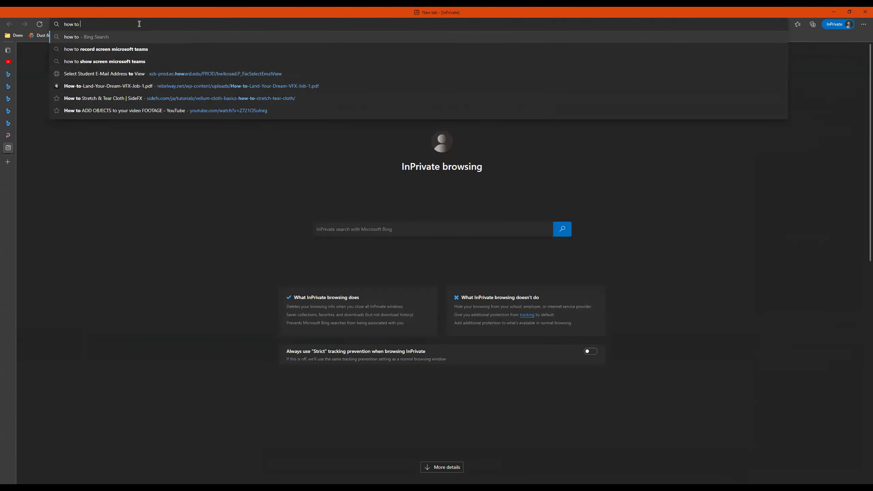
{"action": "type", "text": "make hdri"}
{"action": "key", "text": "Return"}
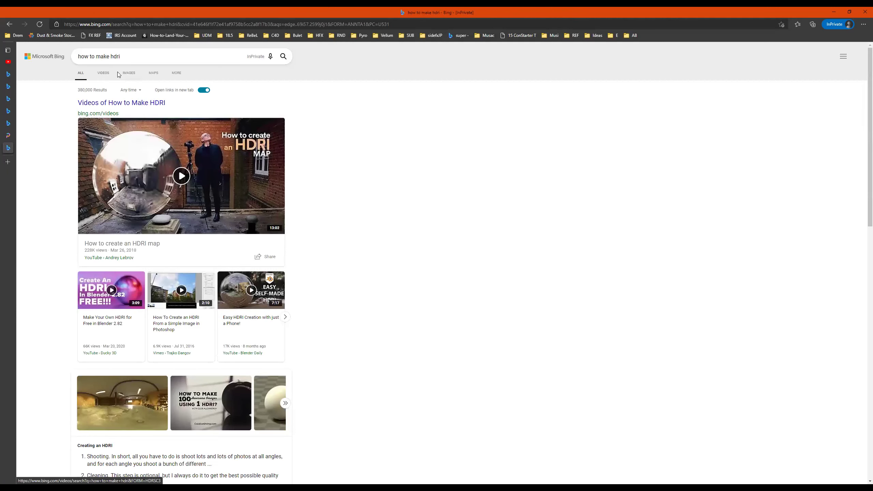
{"action": "left_click", "coordinate": [130, 76]}
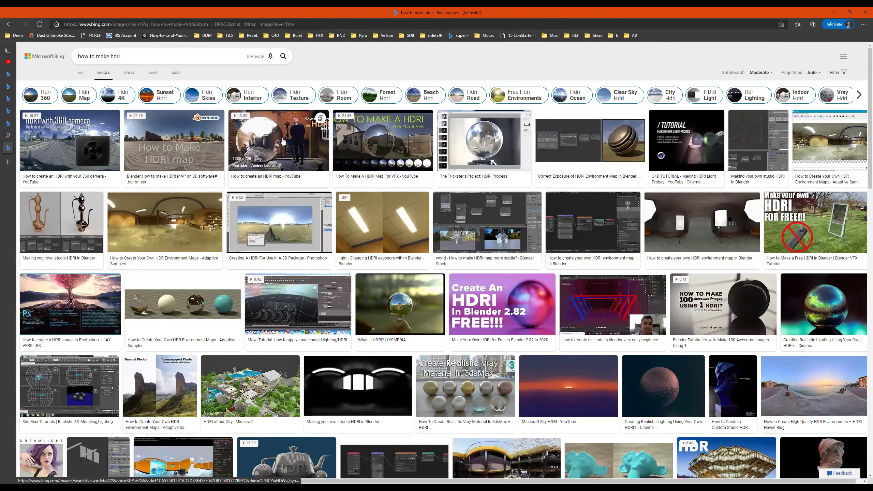
{"action": "left_click", "coordinate": [304, 149]}
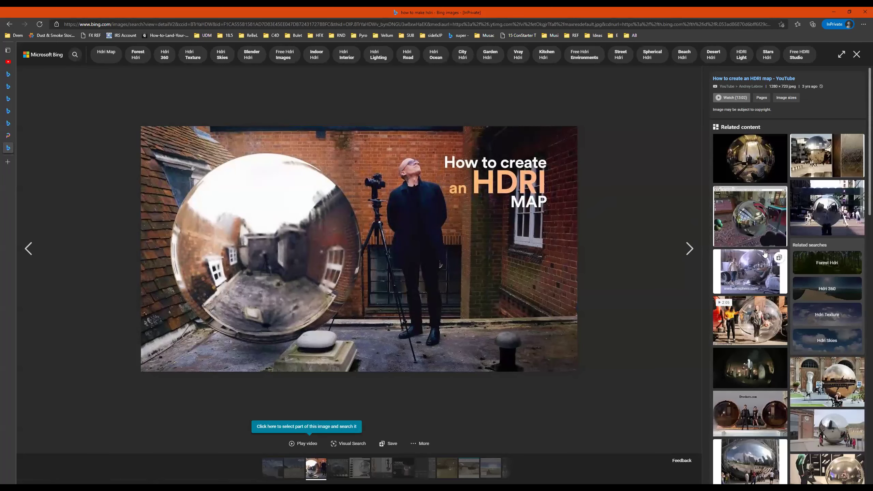
- Browse related polished steel sphere photos, including Stainless Steel Spheres and Sculptures, then close the viewer
{"action": "left_click", "coordinate": [748, 264]}
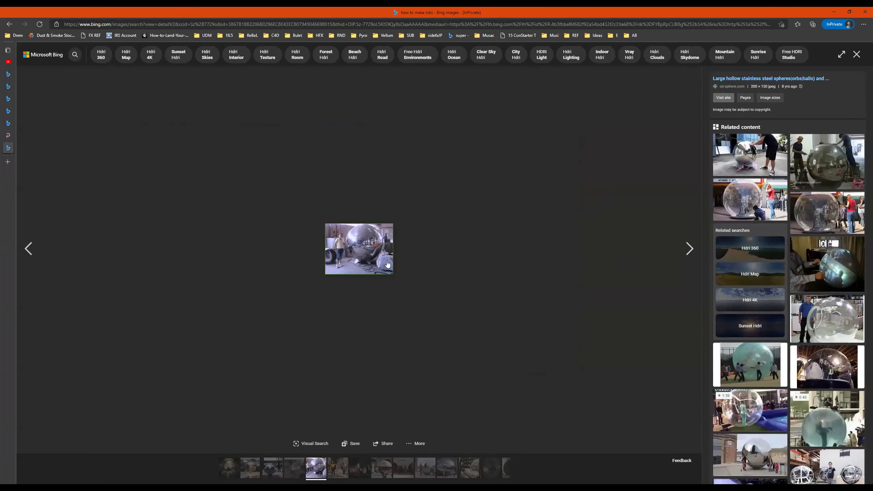
{"action": "left_click", "coordinate": [732, 158]}
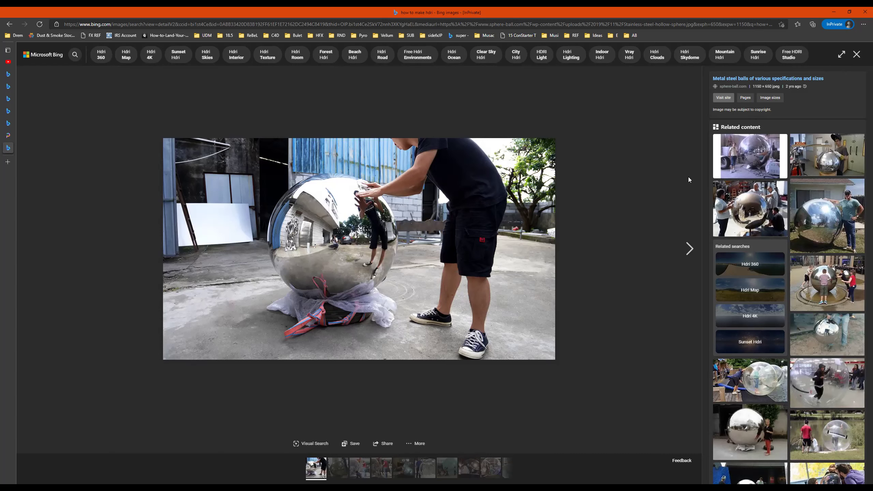
{"action": "left_click", "coordinate": [750, 210]}
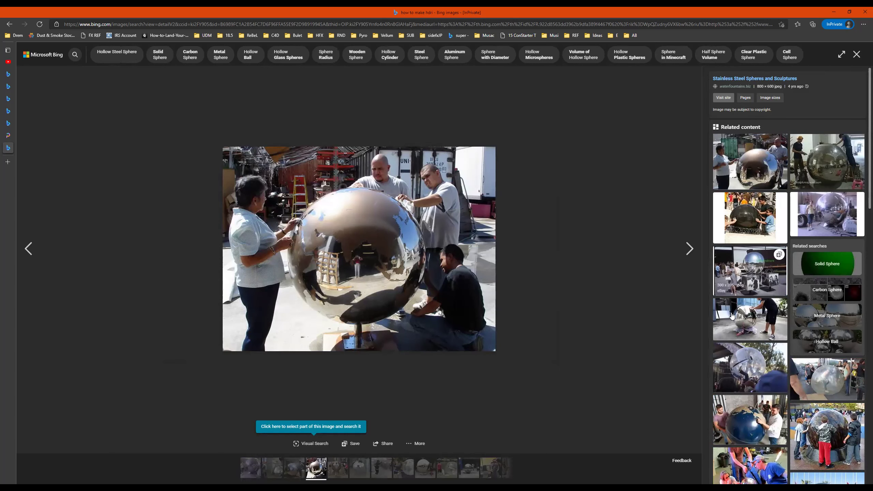
{"action": "scroll", "coordinate": [733, 316], "scroll_direction": "down", "scroll_amount": 9}
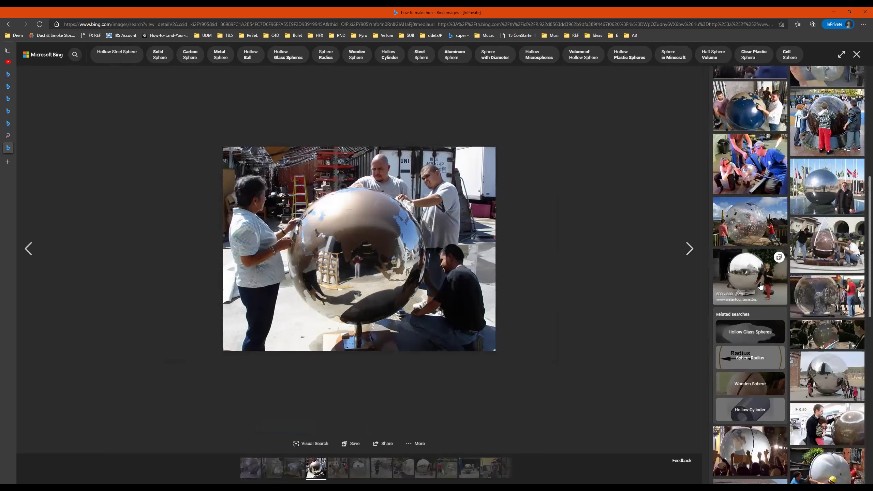
{"action": "left_click", "coordinate": [758, 279]}
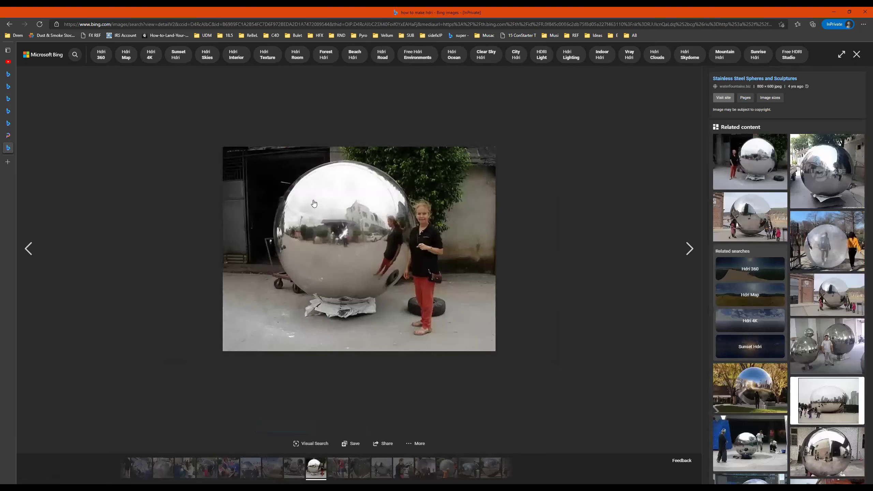
{"action": "left_click", "coordinate": [752, 218]}
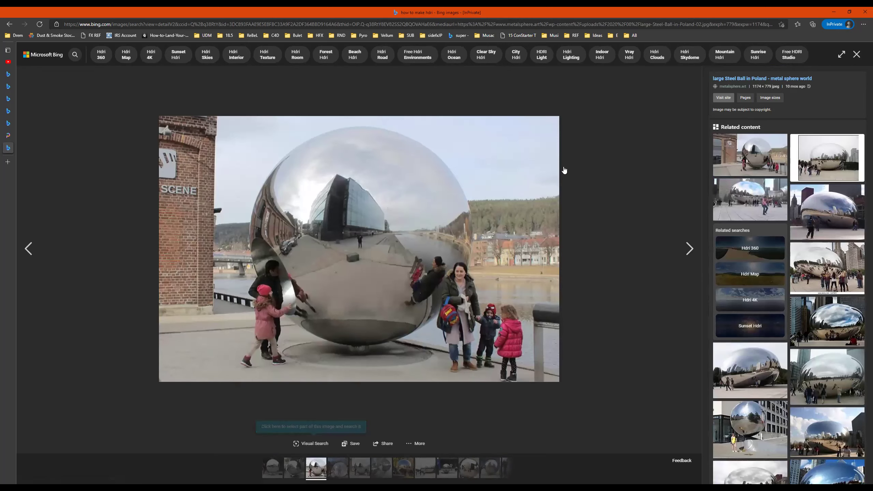
{"action": "left_click", "coordinate": [856, 55]}
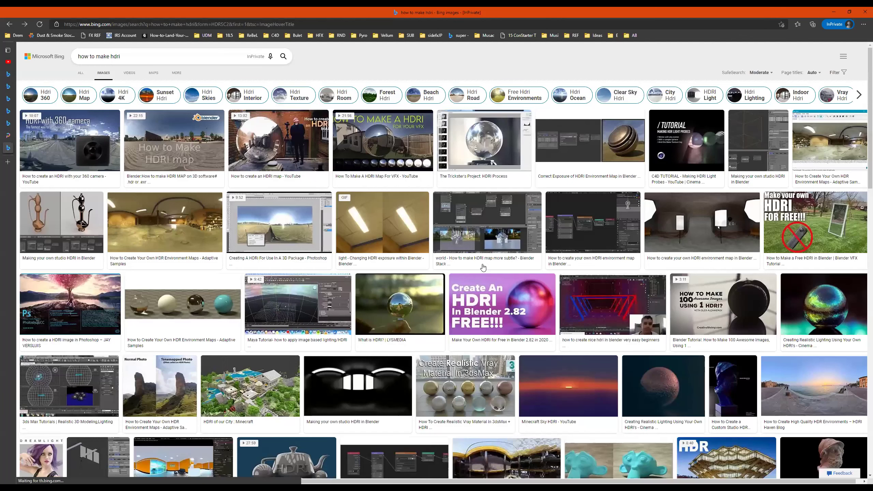
- Scroll the image results, then navigate back twice and forward once to Poly Haven's All HDRIs
{"action": "scroll", "coordinate": [483, 268], "scroll_direction": "down", "scroll_amount": 10}
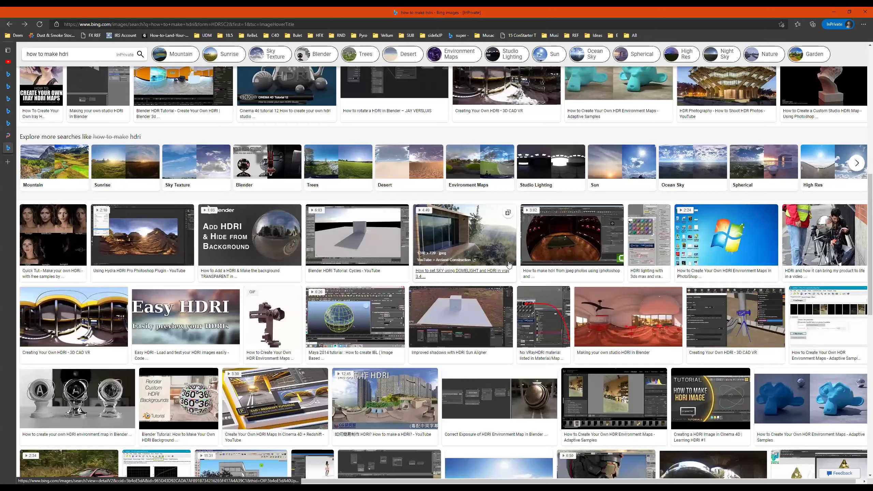
{"action": "scroll", "coordinate": [483, 262], "scroll_direction": "down", "scroll_amount": 5}
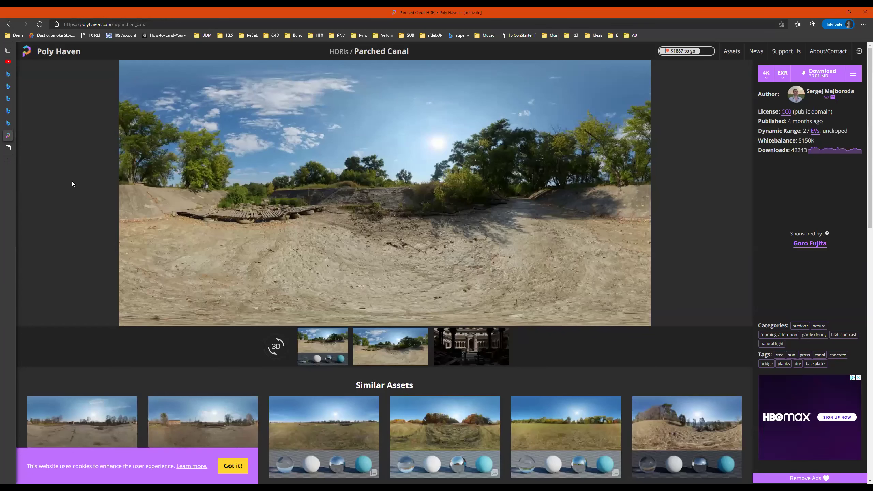
{"action": "key", "text": "alt+Left"}
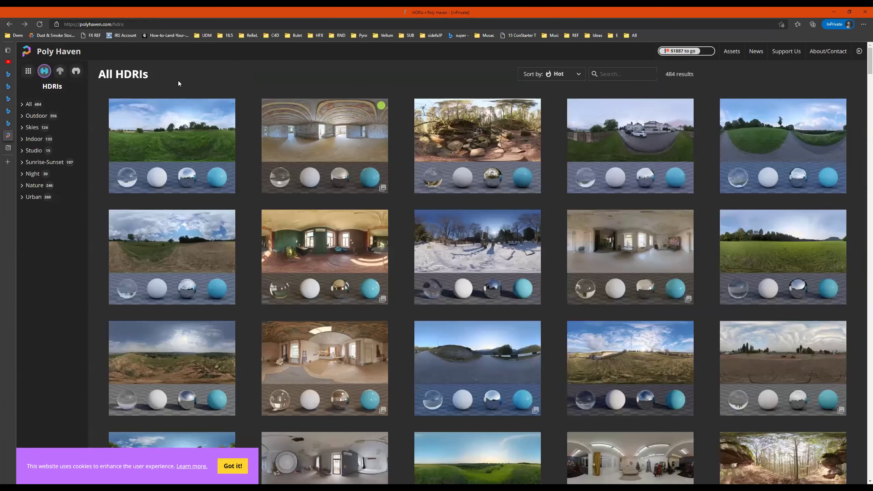
{"action": "key", "text": "alt+Left"}
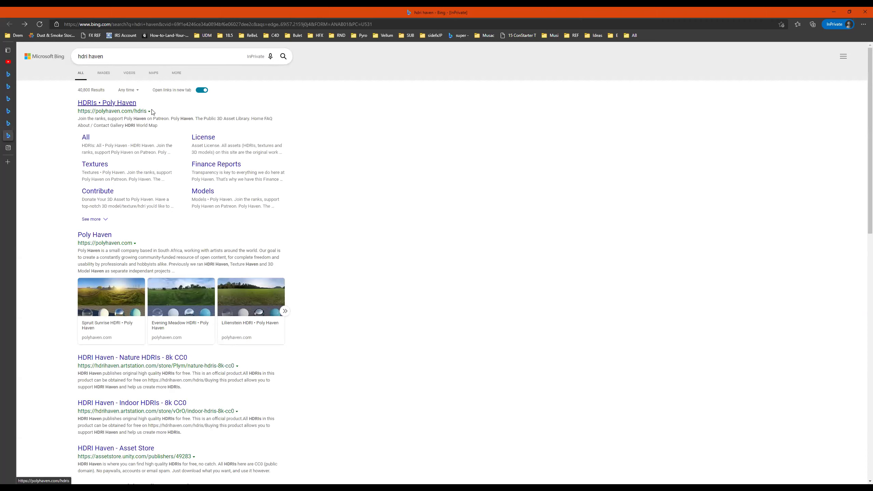
{"action": "key", "text": "alt+Right"}
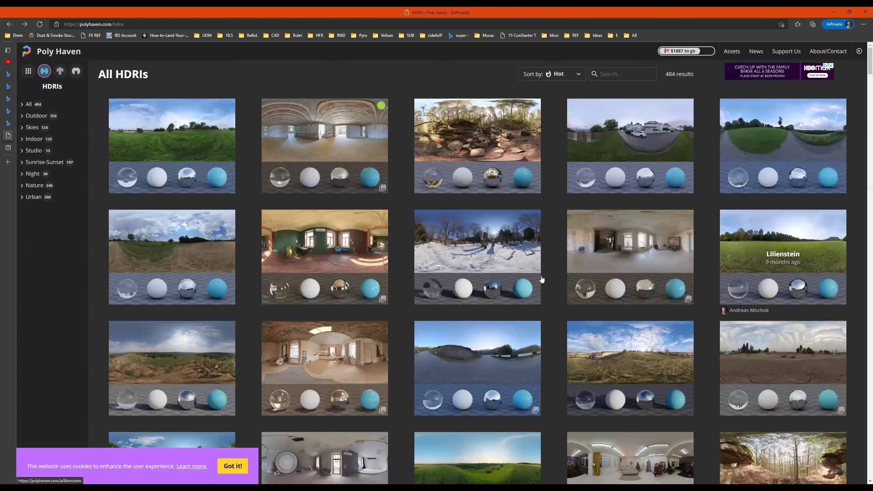
- Filter Poly Haven HDRIs to Outdoor > Urban and scroll through the 134 results
{"action": "scroll", "coordinate": [721, 269], "scroll_direction": "down", "scroll_amount": 5}
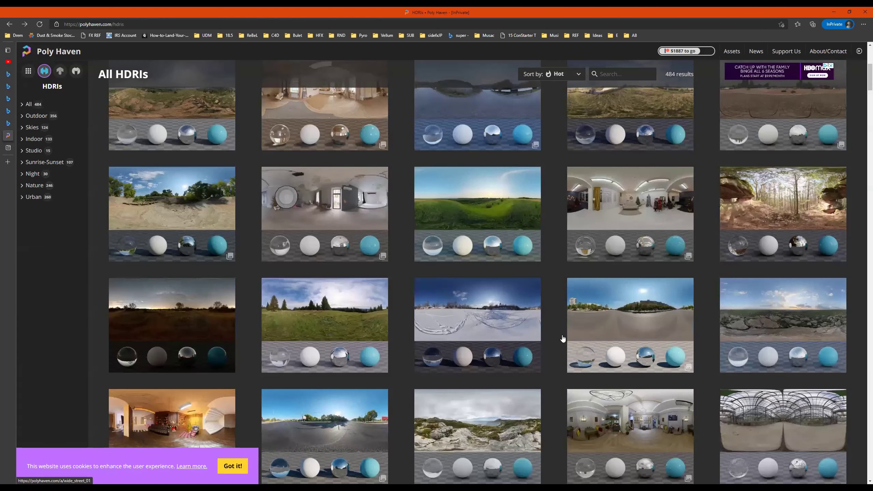
{"action": "scroll", "coordinate": [553, 308], "scroll_direction": "down", "scroll_amount": 3}
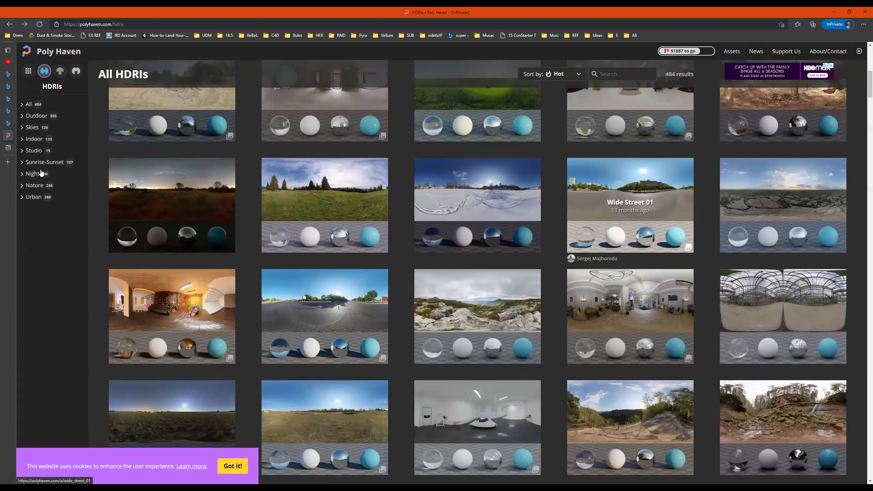
{"action": "left_click", "coordinate": [39, 152]}
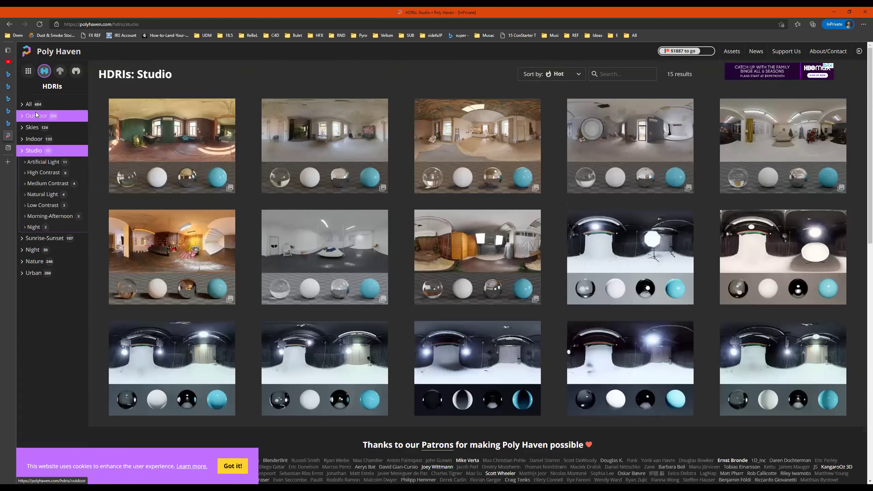
{"action": "left_click", "coordinate": [35, 115]}
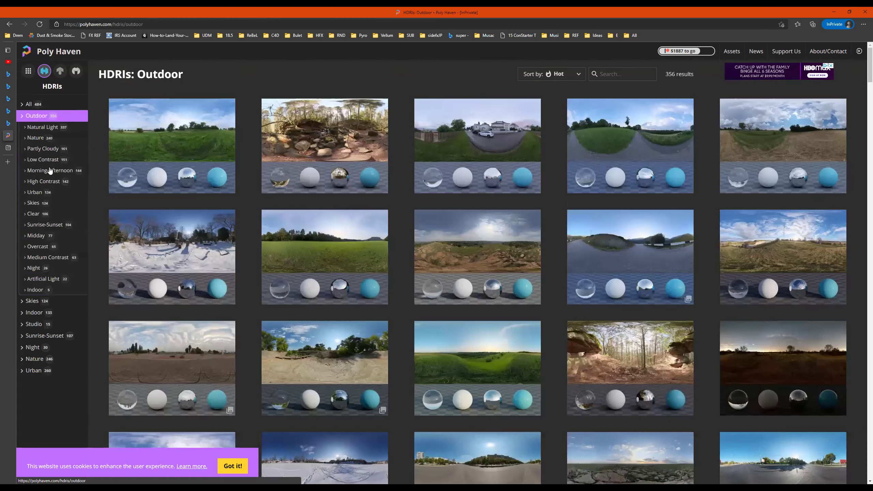
{"action": "left_click", "coordinate": [35, 192]}
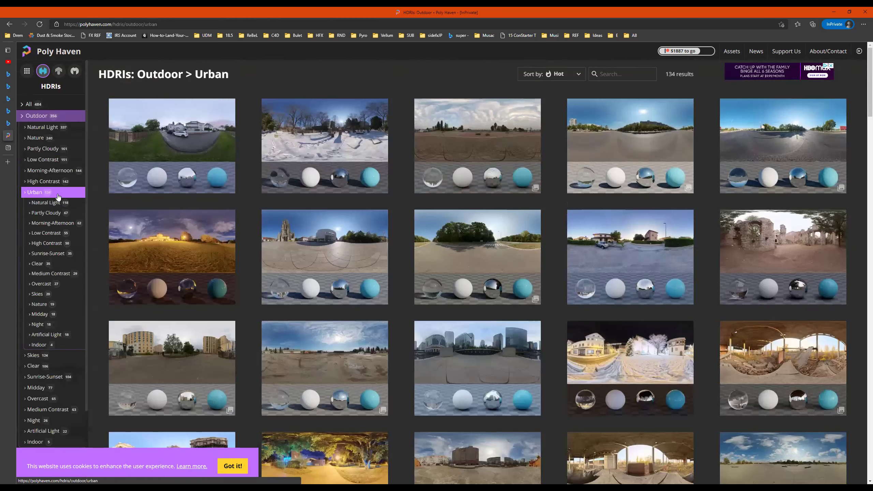
{"action": "scroll", "coordinate": [670, 300], "scroll_direction": "down", "scroll_amount": 10}
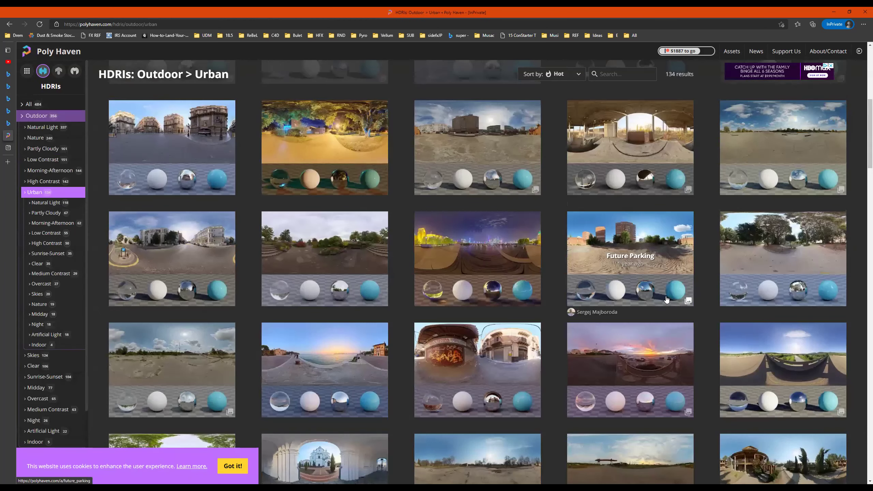
{"action": "scroll", "coordinate": [666, 300], "scroll_direction": "down", "scroll_amount": 2}
{"action": "scroll", "coordinate": [662, 299], "scroll_direction": "down", "scroll_amount": 4}
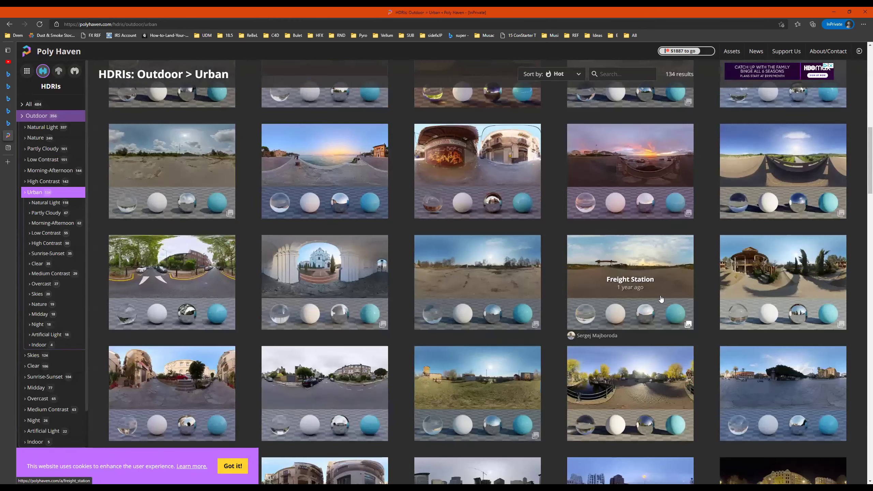
{"action": "scroll", "coordinate": [564, 283], "scroll_direction": "down", "scroll_amount": 1}
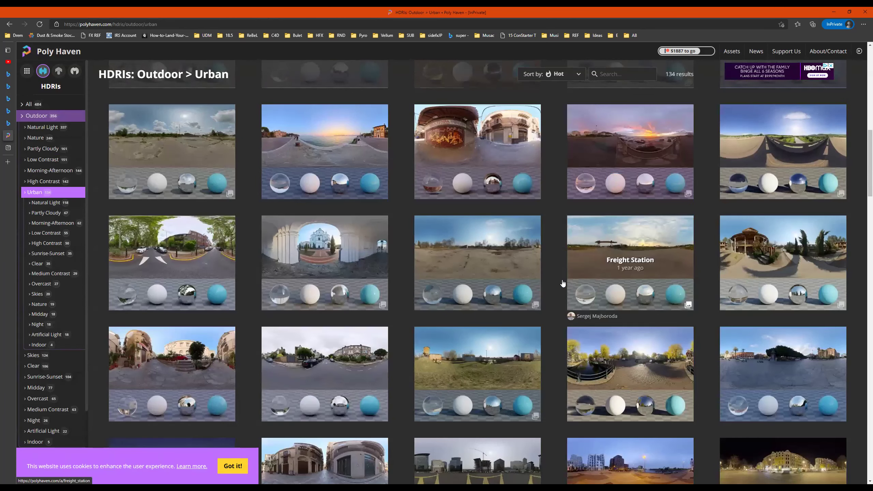
{"action": "scroll", "coordinate": [600, 285], "scroll_direction": "down", "scroll_amount": 10}
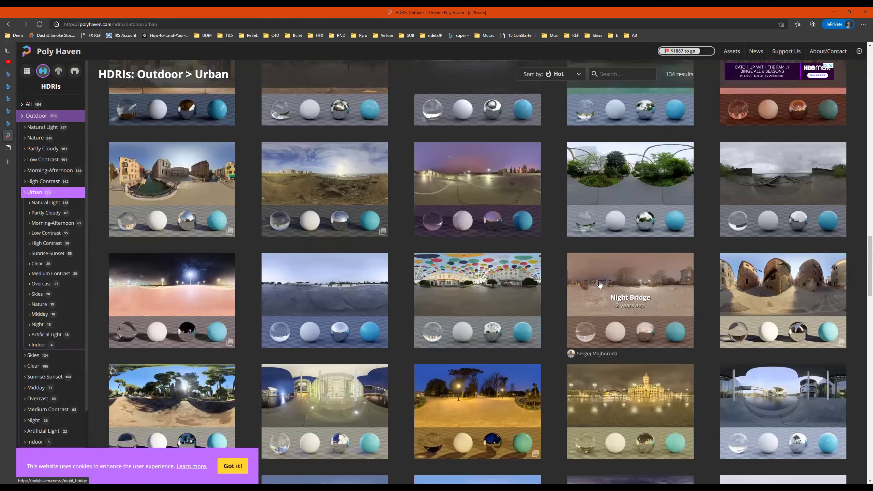
{"action": "scroll", "coordinate": [600, 284], "scroll_direction": "down", "scroll_amount": 5}
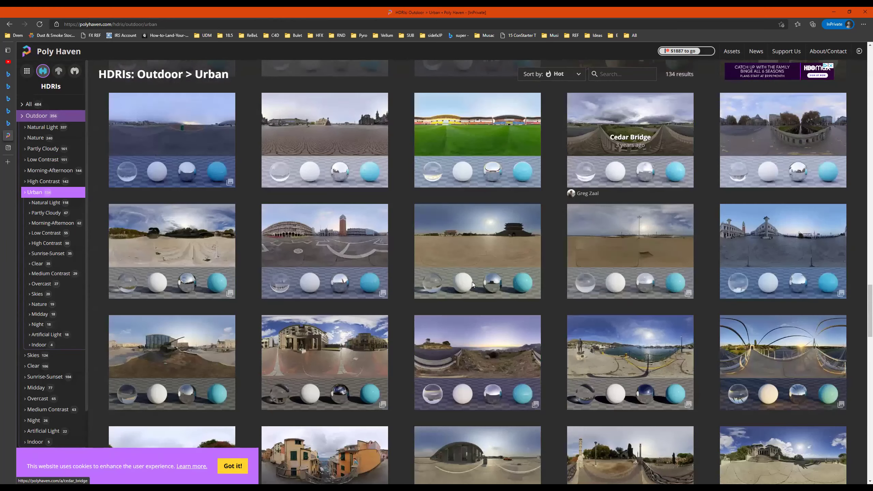
{"action": "scroll", "coordinate": [599, 281], "scroll_direction": "down", "scroll_amount": 5}
{"action": "scroll", "coordinate": [653, 313], "scroll_direction": "down", "scroll_amount": 1}
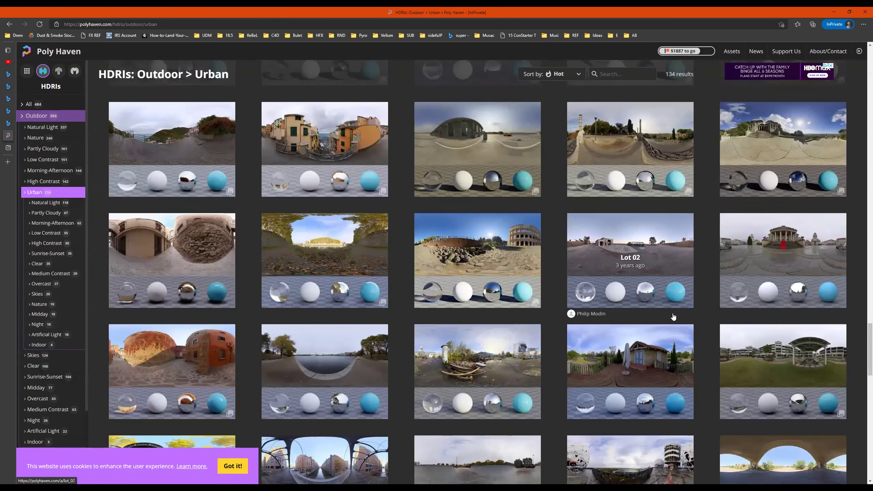
{"action": "scroll", "coordinate": [673, 314], "scroll_direction": "down", "scroll_amount": 5}
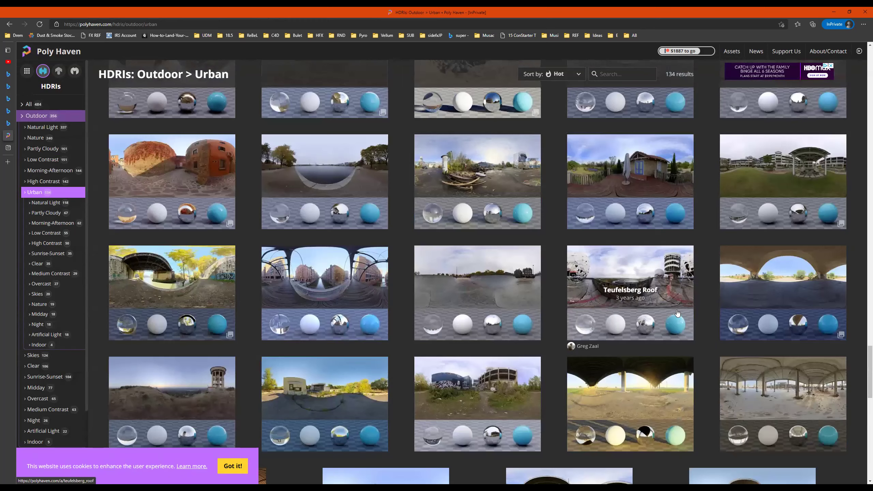
- Open the Tiber 1 HDRI page and download it as tiber_1_4k.exr at 4K EXR
{"action": "left_click", "coordinate": [187, 281]}
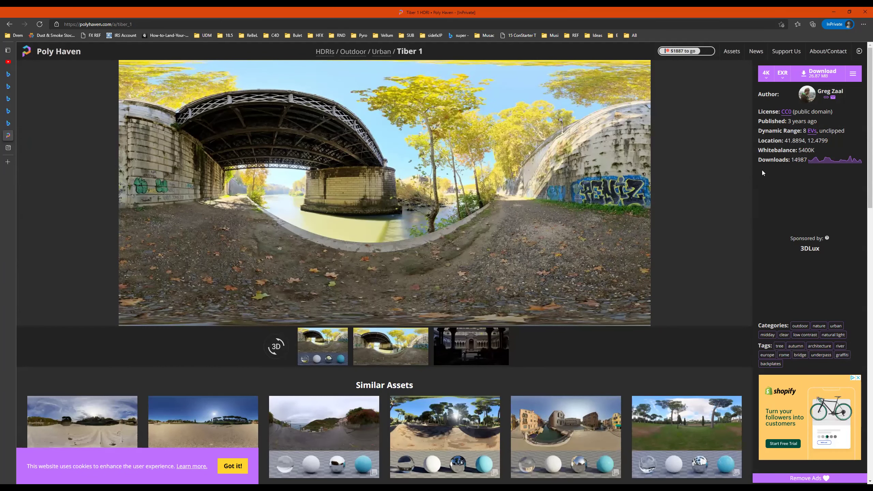
{"action": "scroll", "coordinate": [541, 254], "scroll_direction": "down", "scroll_amount": 8}
{"action": "scroll", "coordinate": [526, 247], "scroll_direction": "down", "scroll_amount": 2}
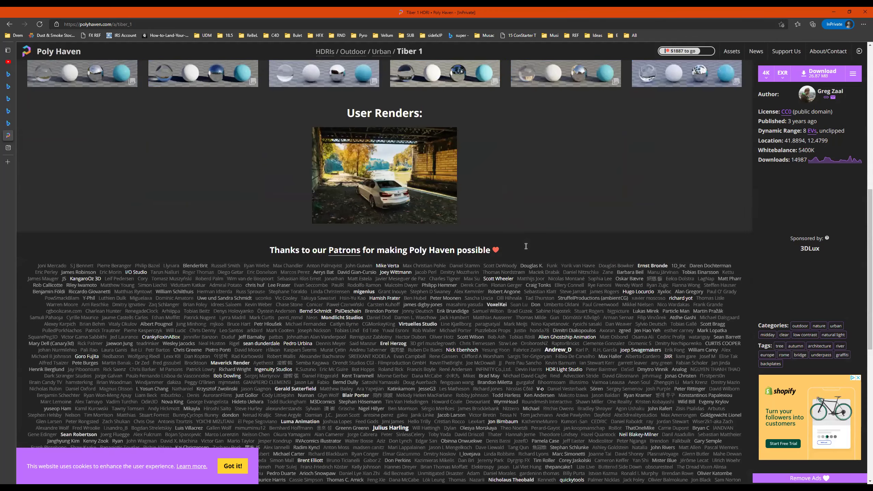
{"action": "scroll", "coordinate": [643, 224], "scroll_direction": "down", "scroll_amount": 7}
{"action": "scroll", "coordinate": [648, 283], "scroll_direction": "down", "scroll_amount": 2}
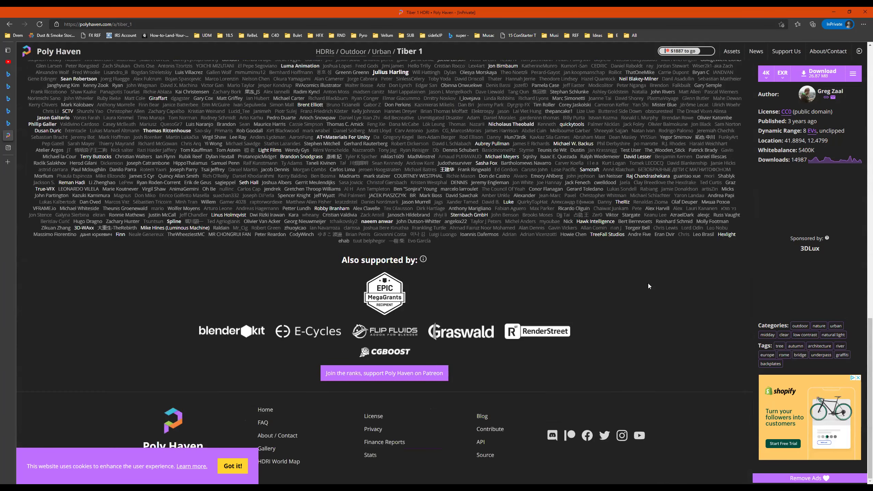
{"action": "scroll", "coordinate": [688, 276], "scroll_direction": "up", "scroll_amount": 2}
{"action": "scroll", "coordinate": [812, 225], "scroll_direction": "up", "scroll_amount": 3}
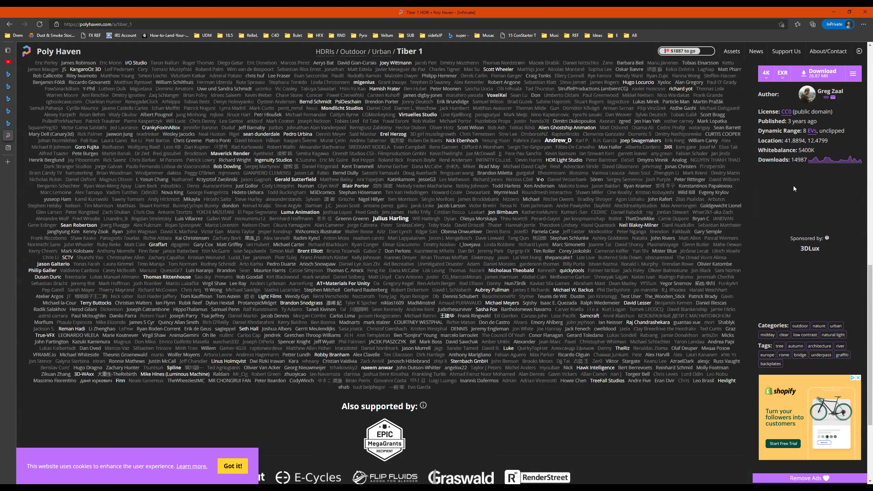
{"action": "scroll", "coordinate": [822, 142], "scroll_direction": "up", "scroll_amount": 15}
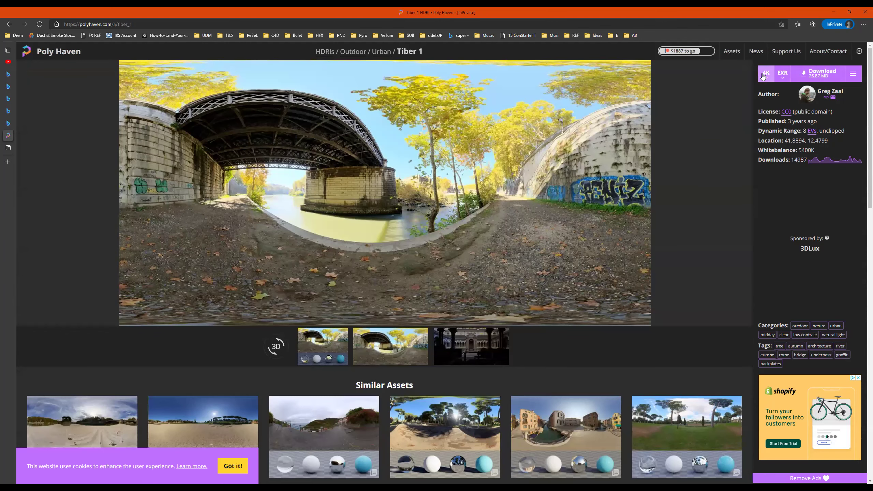
{"action": "left_click", "coordinate": [810, 76]}
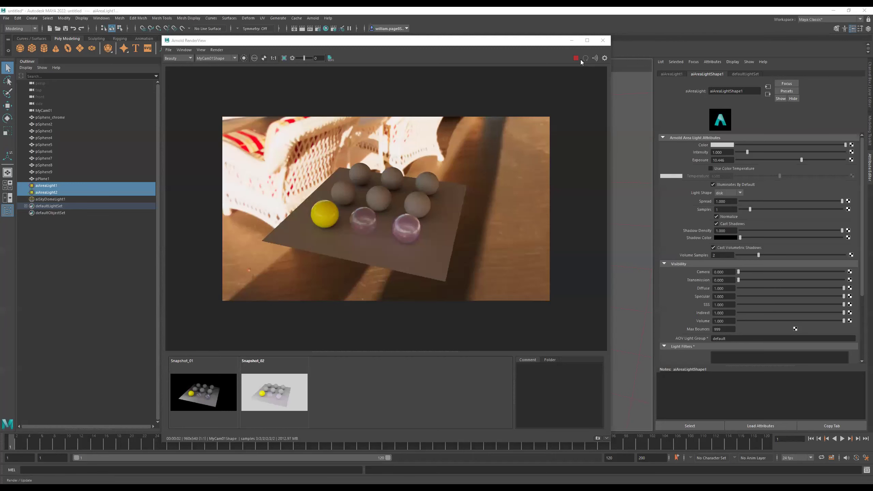
- Close the Arnold RenderView and select aiSkyDomeLight1 in the Outliner to show its attributes
{"action": "left_click", "coordinate": [468, 100]}
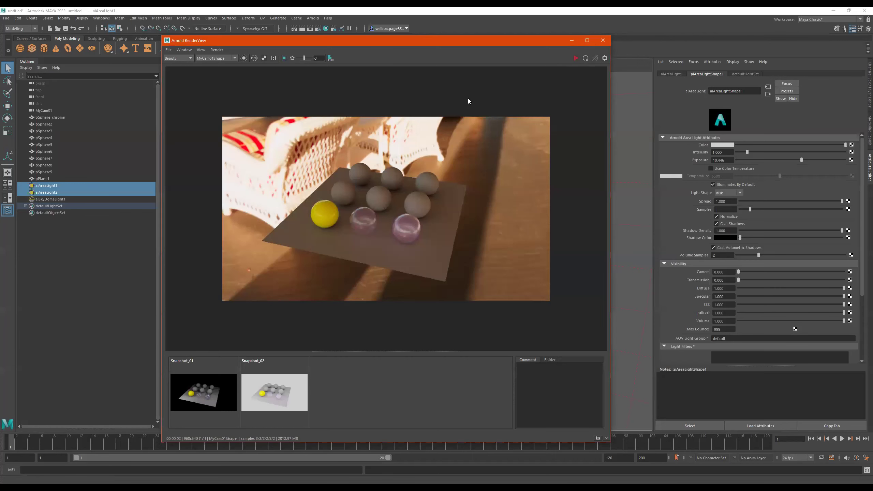
{"action": "left_click", "coordinate": [603, 40]}
{"action": "left_click", "coordinate": [60, 199]}
{"action": "left_click_drag", "start_coordinate": [405, 217], "coordinate": [614, 140], "text": "alt"}
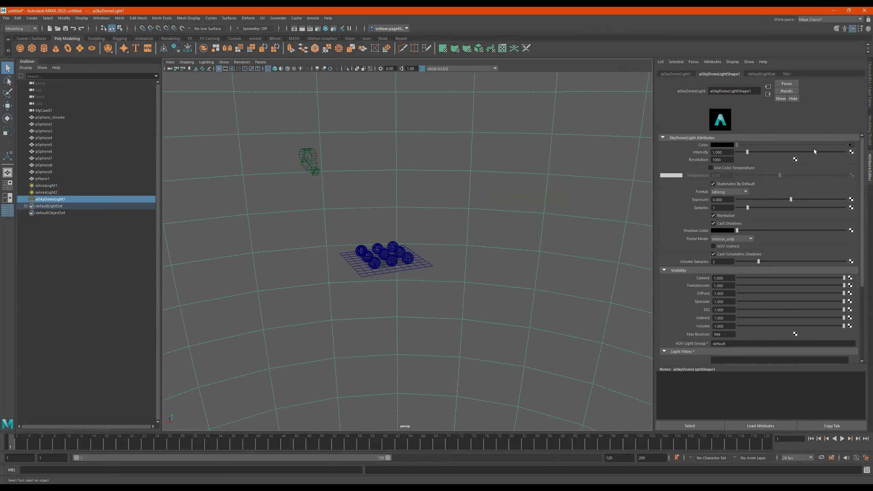
- Inspect the old HDR image on the dome Color, then break that connection
{"action": "left_click", "coordinate": [852, 147]}
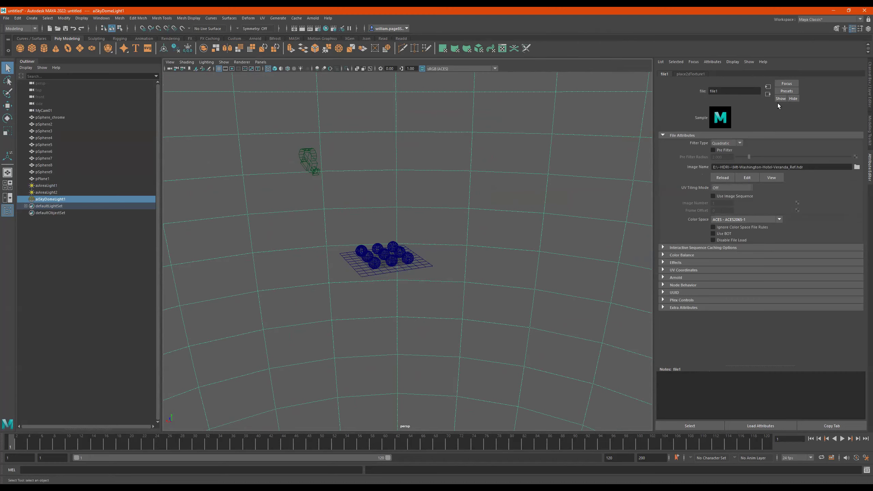
{"action": "left_click", "coordinate": [768, 93]}
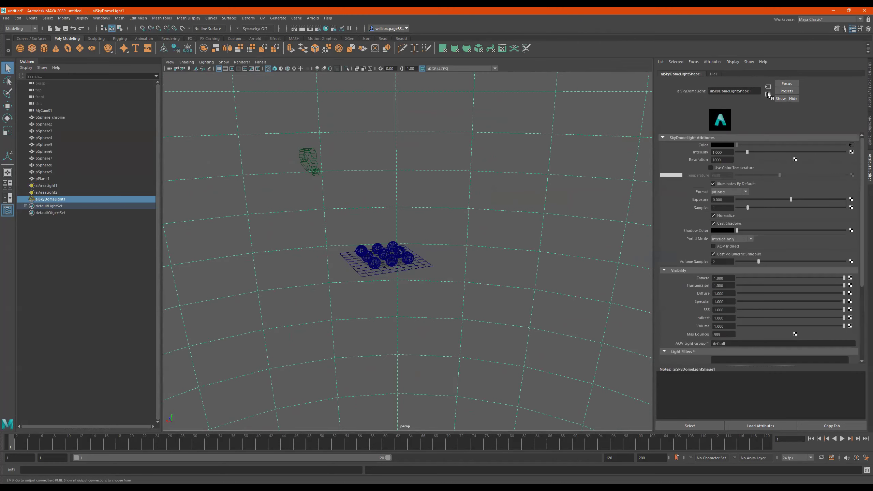
{"action": "right_click", "coordinate": [706, 146]}
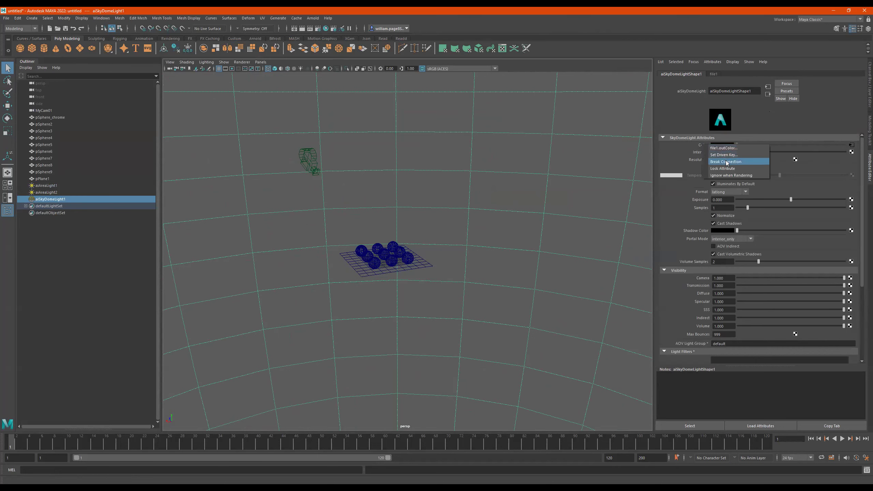
{"action": "left_click", "coordinate": [726, 163]}
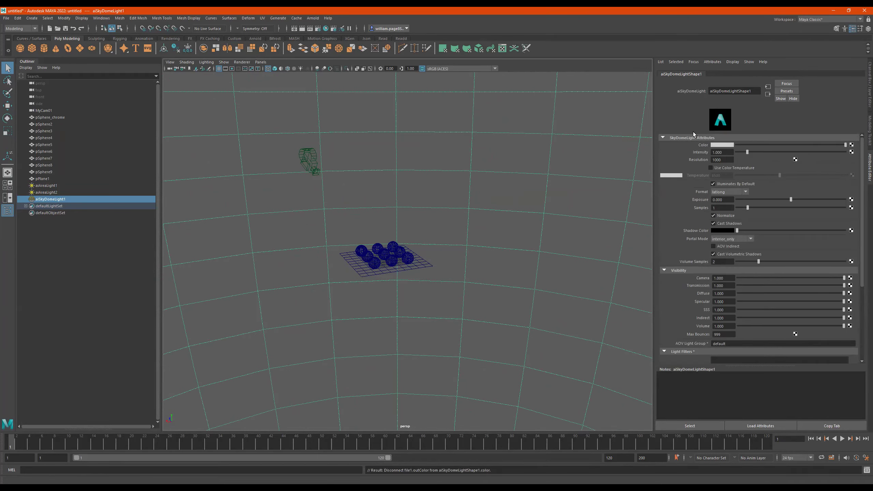
{"action": "mouse_move", "coordinate": [846, 145]}
{"action": "left_mouse_down"}
{"action": "mouse_move", "coordinate": [736, 148]}
{"action": "mouse_move", "coordinate": [853, 146]}
{"action": "left_mouse_up"}
- Map a new File texture to the dome Color, loading tiber_1_4k.exr from the Desktop
{"action": "left_click", "coordinate": [852, 145]}
{"action": "left_click", "coordinate": [331, 156]}
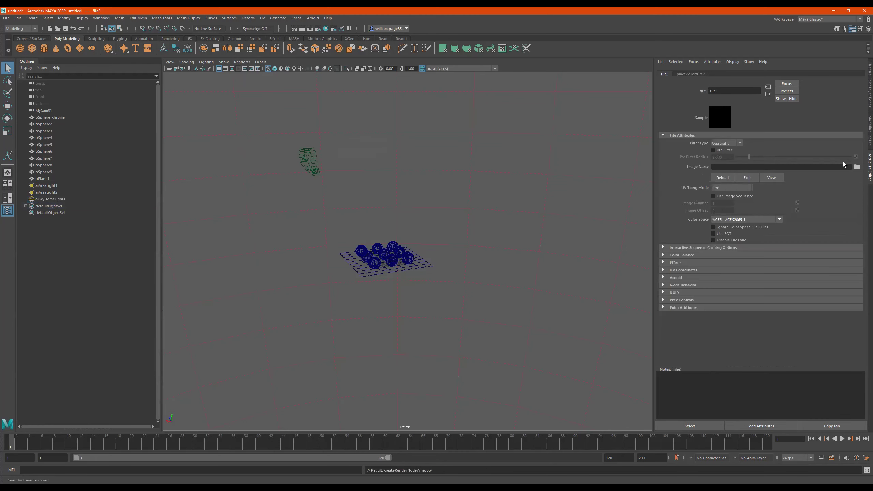
{"action": "left_click", "coordinate": [857, 167]}
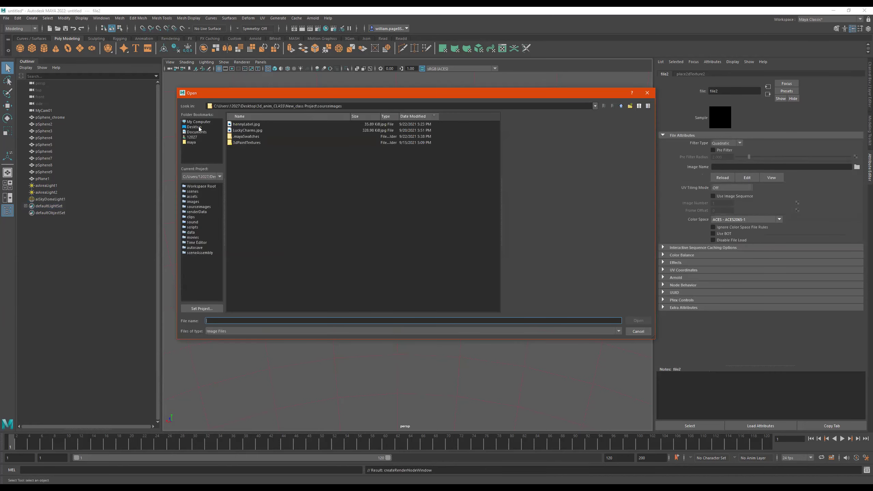
{"action": "left_click", "coordinate": [195, 132]}
{"action": "left_click", "coordinate": [203, 128]}
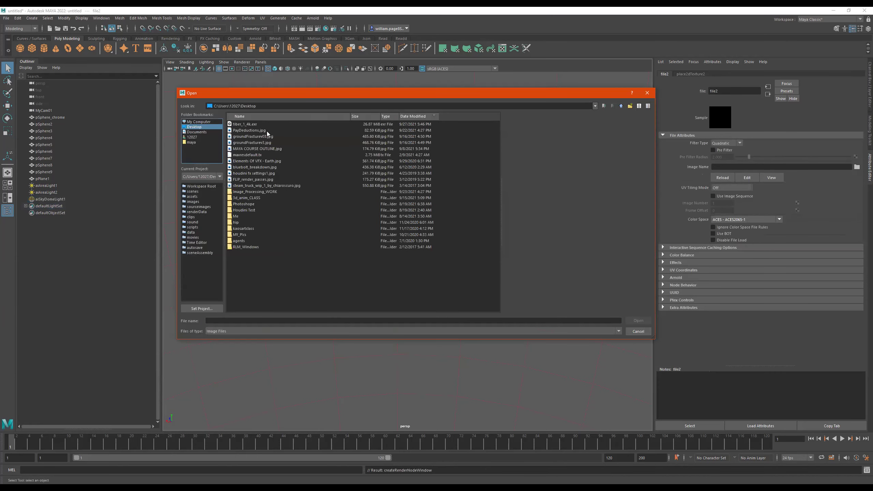
{"action": "double_click", "coordinate": [256, 124]}
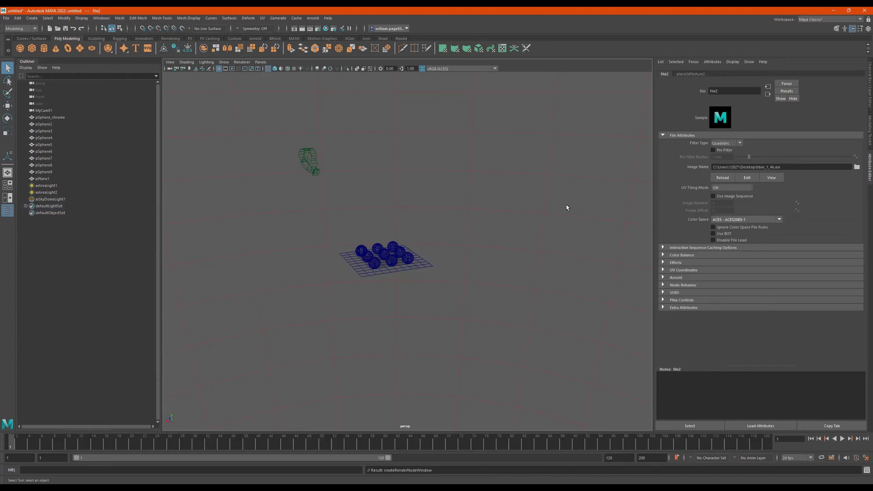
{"action": "scroll", "coordinate": [442, 198], "scroll_direction": "up", "scroll_amount": 5}
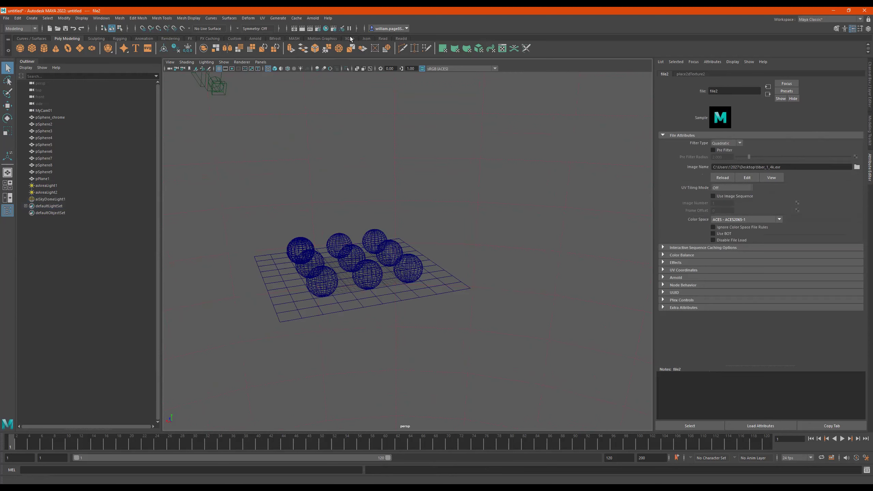
- Start an Arnold render of the spheres under the Tiber 1 HDRI
{"action": "left_click", "coordinate": [313, 17]}
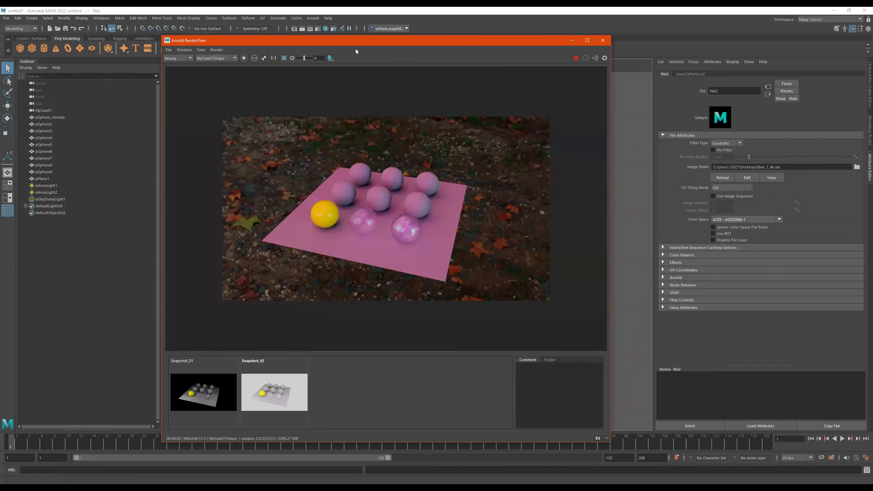
{"action": "left_click_drag", "start_coordinate": [356, 43], "coordinate": [263, 37]}
{"action": "left_click", "coordinate": [571, 241]}
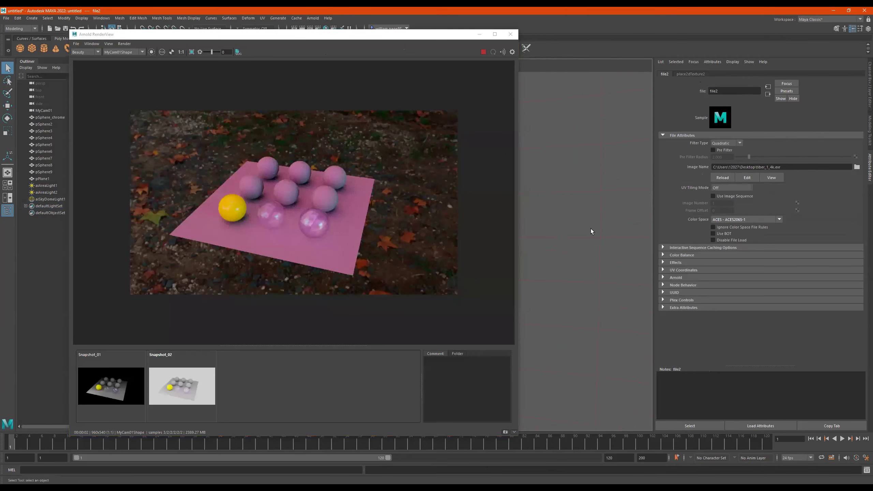
- Render through perspShape and orbit to view the HDRI's graffiti wall, then reopen the camera list
{"action": "left_click", "coordinate": [129, 53]}
{"action": "left_click", "coordinate": [117, 58]}
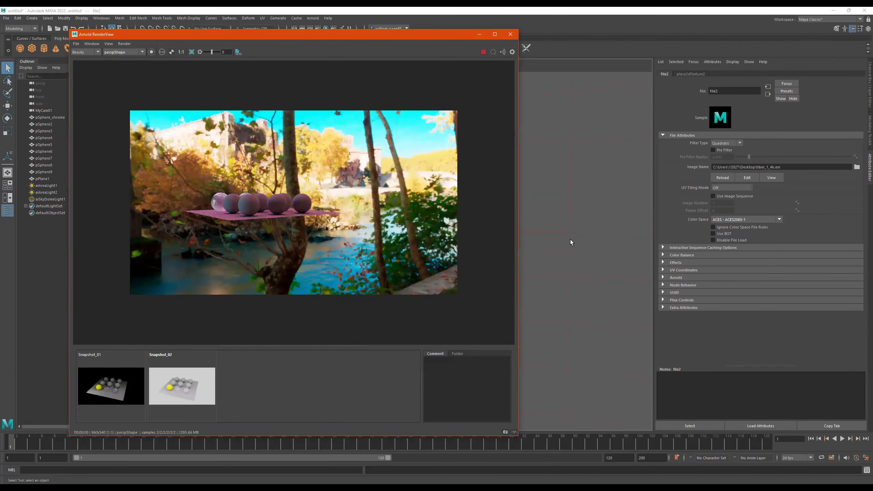
{"action": "left_click_drag", "start_coordinate": [575, 243], "coordinate": [640, 224], "text": "alt"}
{"action": "left_click_drag", "start_coordinate": [563, 236], "coordinate": [435, 255], "text": "alt"}
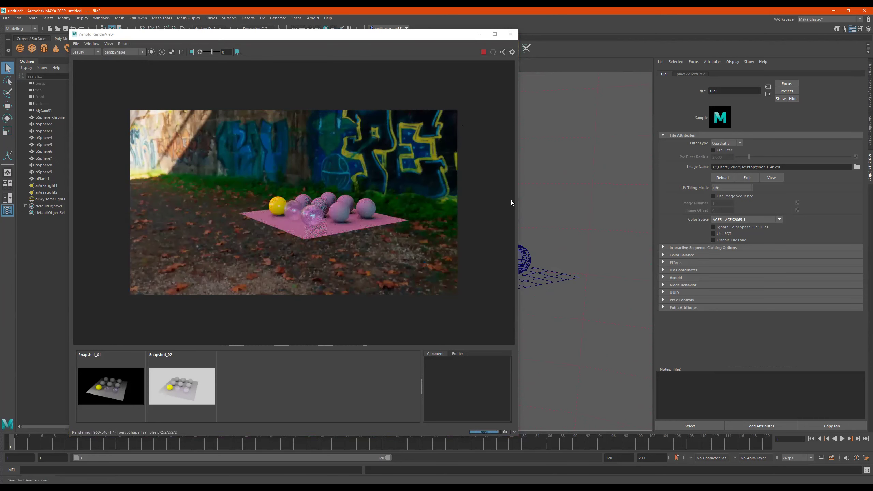
{"action": "left_click", "coordinate": [124, 51]}
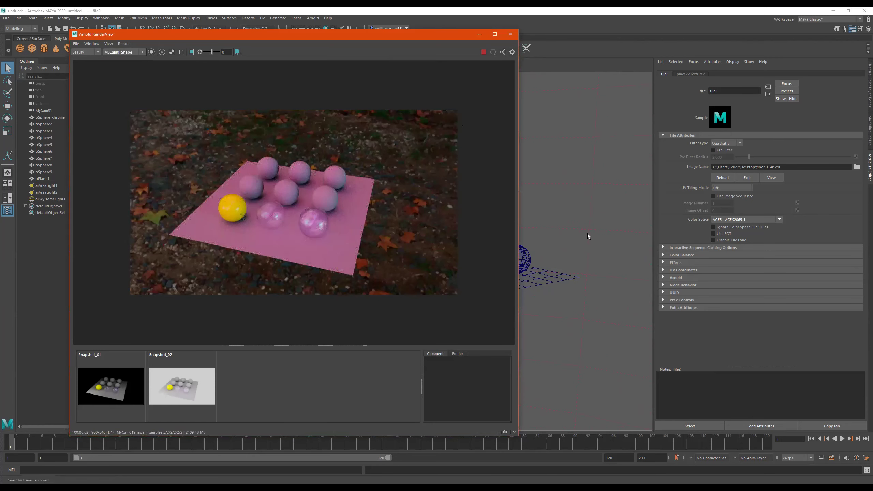
- Set the aiSkyDomeLight1 exposure to 0.746
{"action": "left_click", "coordinate": [42, 199]}
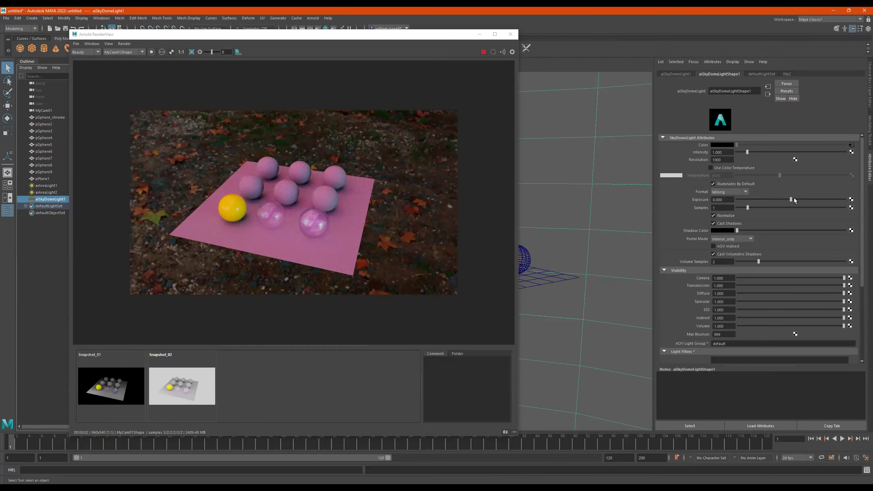
{"action": "left_click_drag", "start_coordinate": [794, 197], "coordinate": [813, 198]}
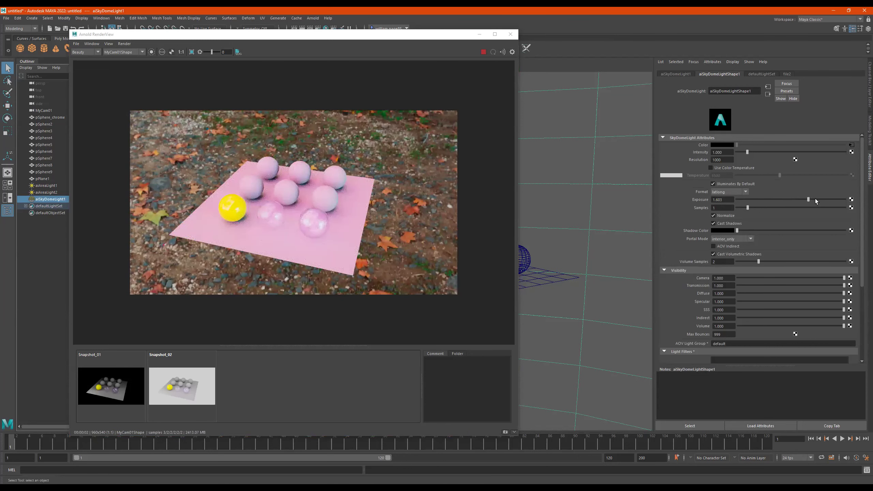
{"action": "left_click_drag", "start_coordinate": [812, 198], "coordinate": [793, 201]}
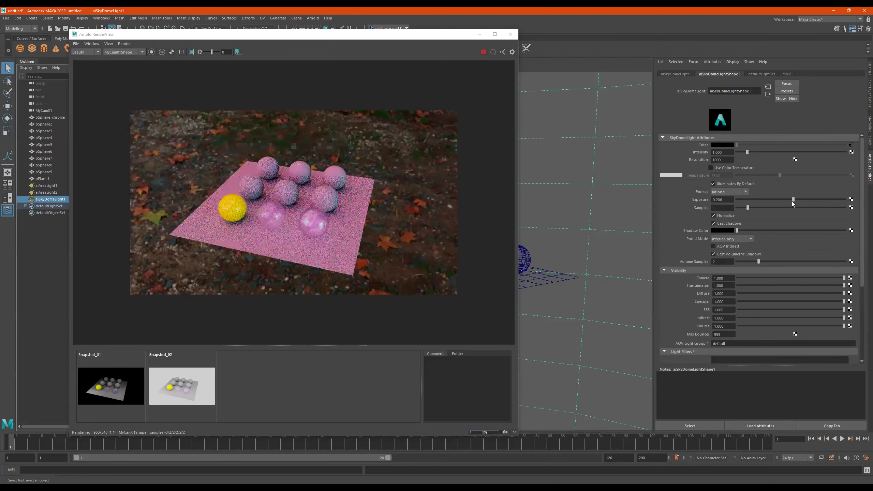
{"action": "left_click", "coordinate": [792, 201]}
{"action": "left_click", "coordinate": [801, 200]}
{"action": "left_click_drag", "start_coordinate": [800, 200], "coordinate": [798, 200]}
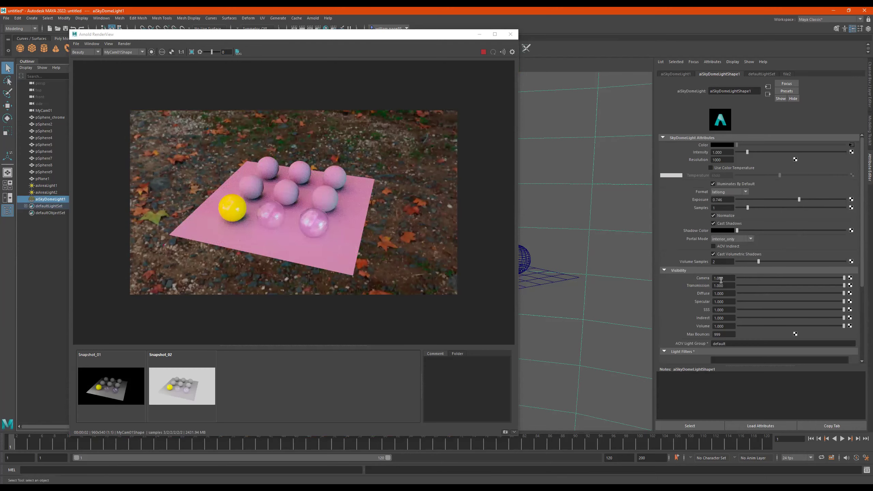
- Test the dome's Camera visibility at 0, then restore it to 1
{"action": "left_click_drag", "start_coordinate": [783, 278], "coordinate": [706, 277]}
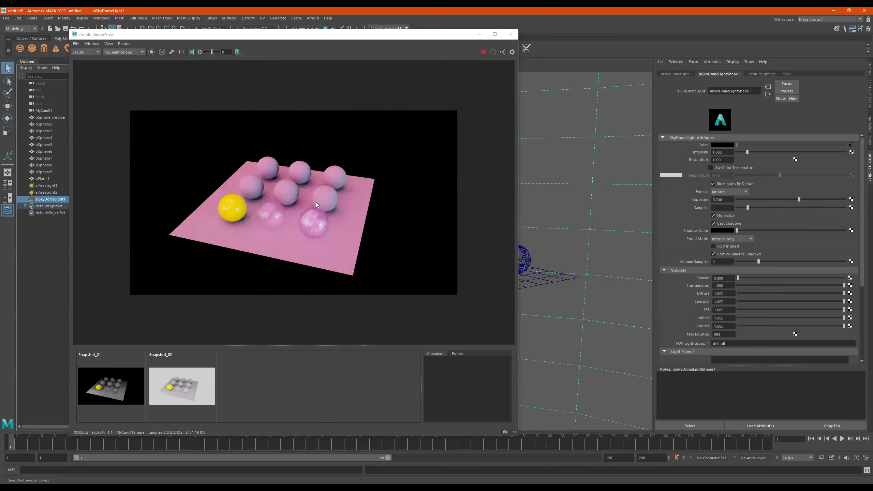
{"action": "left_click_drag", "start_coordinate": [824, 278], "coordinate": [845, 278]}
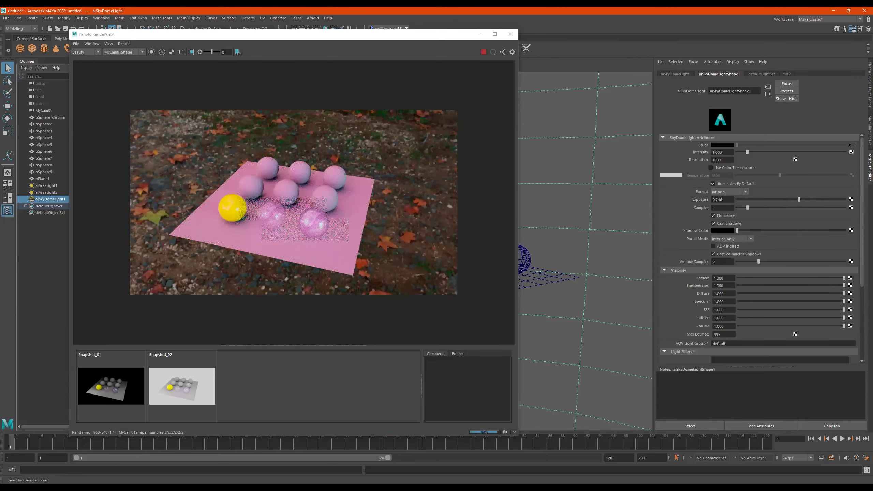
{"action": "left_click_drag", "start_coordinate": [583, 243], "coordinate": [583, 236], "text": "alt"}
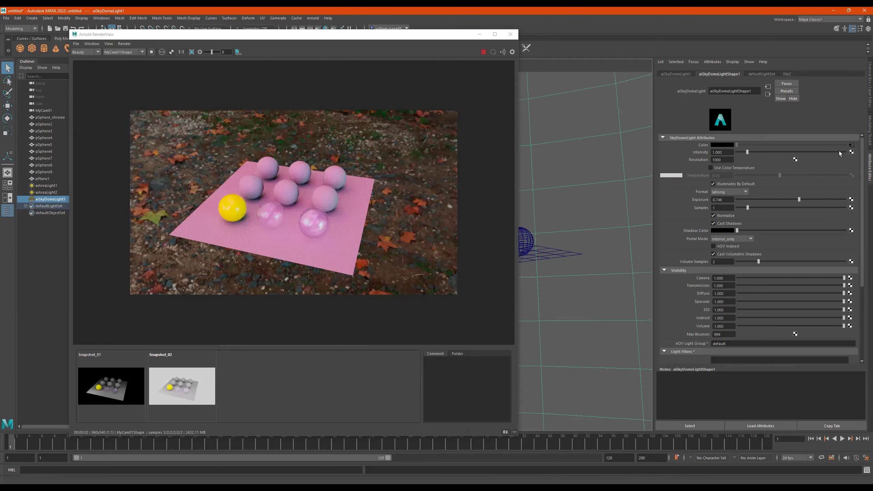
- Swap the sky dome's image for hdrvfx_chanc_1_n1_v3_3k_Ref.hdr from the E:\--HDRI-- folder
{"action": "left_click", "coordinate": [852, 145]}
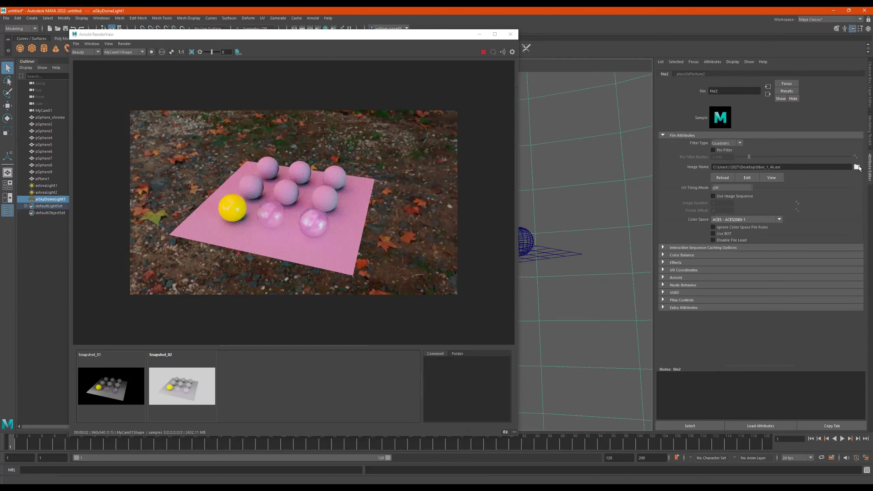
{"action": "left_click", "coordinate": [857, 167]}
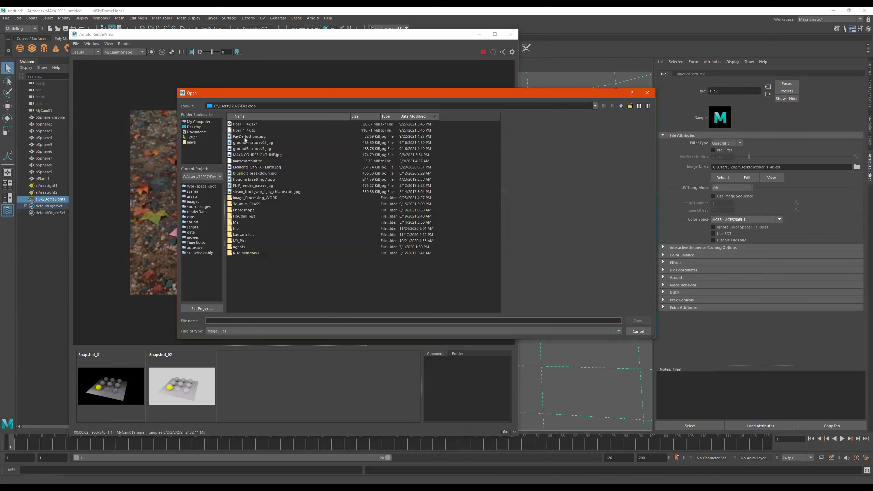
{"action": "left_click", "coordinate": [195, 142]}
{"action": "left_click", "coordinate": [622, 105]}
{"action": "left_click", "coordinate": [622, 106]}
{"action": "double_click", "coordinate": [275, 124]}
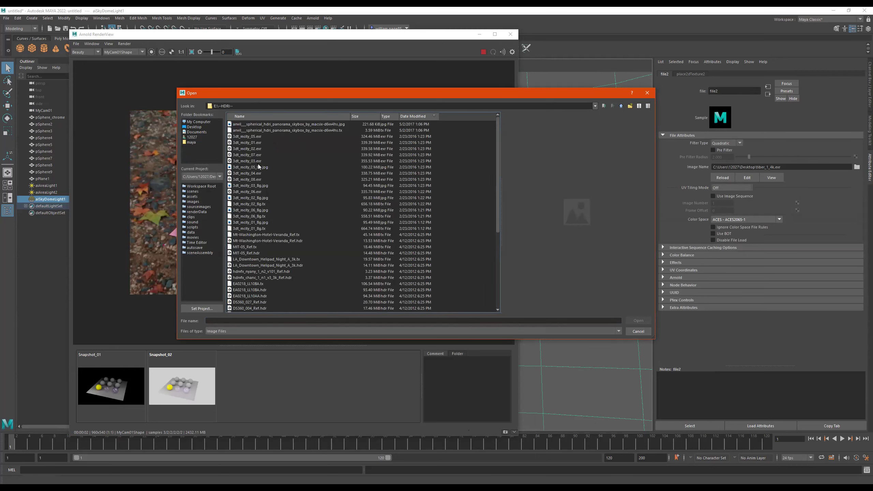
{"action": "left_click", "coordinate": [259, 166]}
{"action": "left_click", "coordinate": [261, 161]}
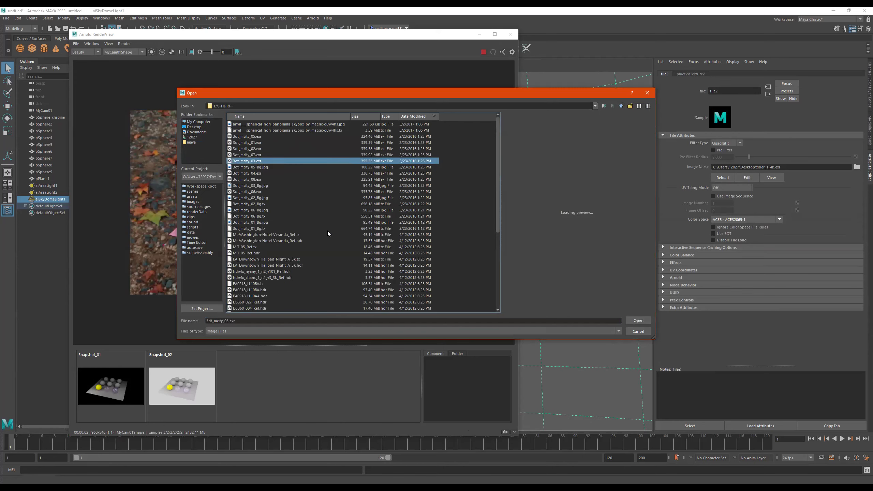
{"action": "scroll", "coordinate": [326, 236], "scroll_direction": "down", "scroll_amount": 2}
{"action": "scroll", "coordinate": [320, 229], "scroll_direction": "down", "scroll_amount": 1}
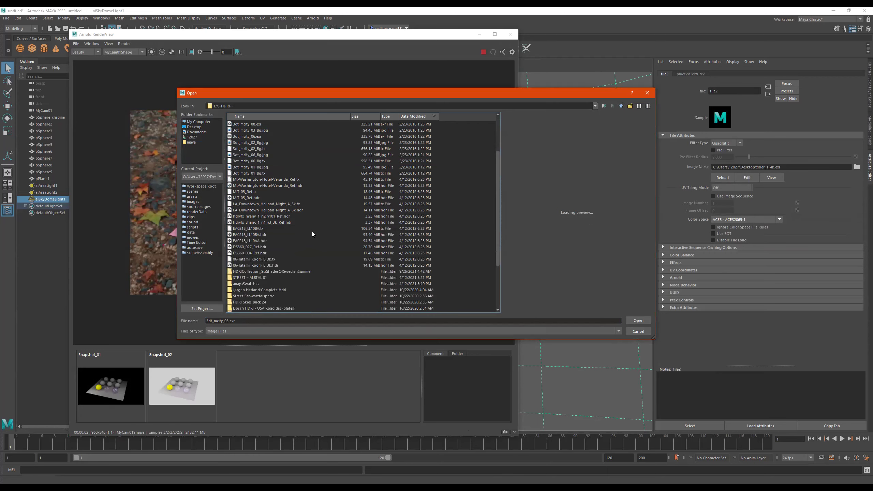
{"action": "left_click", "coordinate": [288, 222]}
{"action": "double_click", "coordinate": [288, 221]}
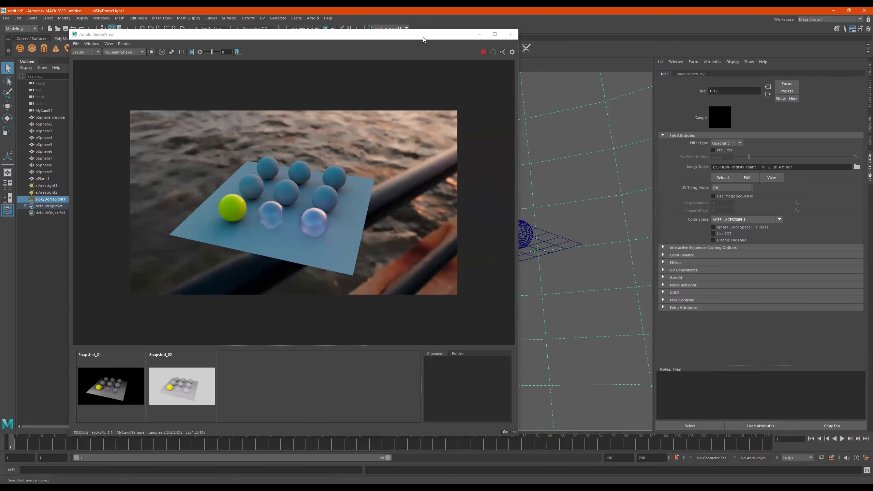
- Move and narrow the Arnold RenderView so the viewport shows the dome light and spheres
{"action": "left_click_drag", "start_coordinate": [437, 35], "coordinate": [458, 46]}
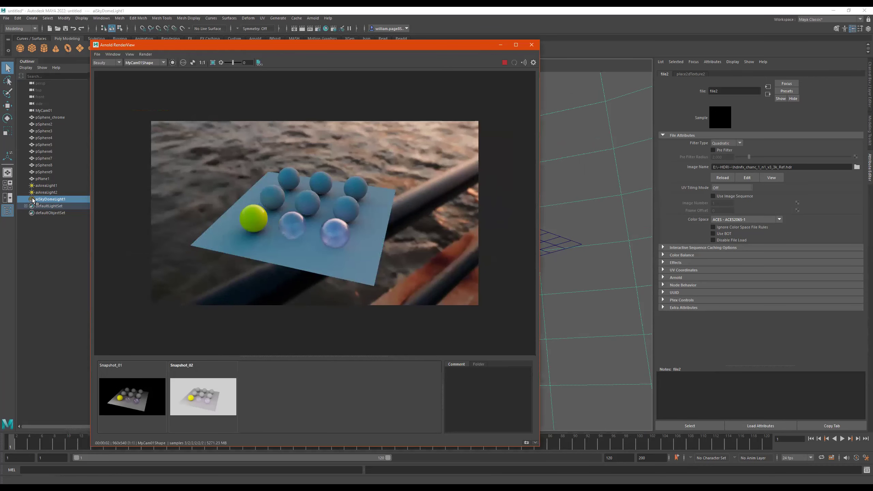
{"action": "left_click", "coordinate": [33, 201]}
{"action": "left_click_drag", "start_coordinate": [559, 199], "coordinate": [584, 192], "text": "alt"}
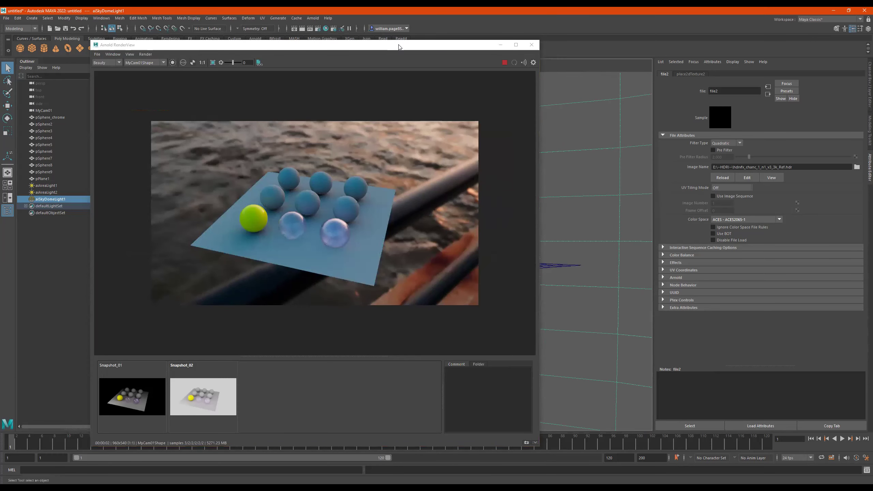
{"action": "left_click_drag", "start_coordinate": [399, 46], "coordinate": [343, 64]}
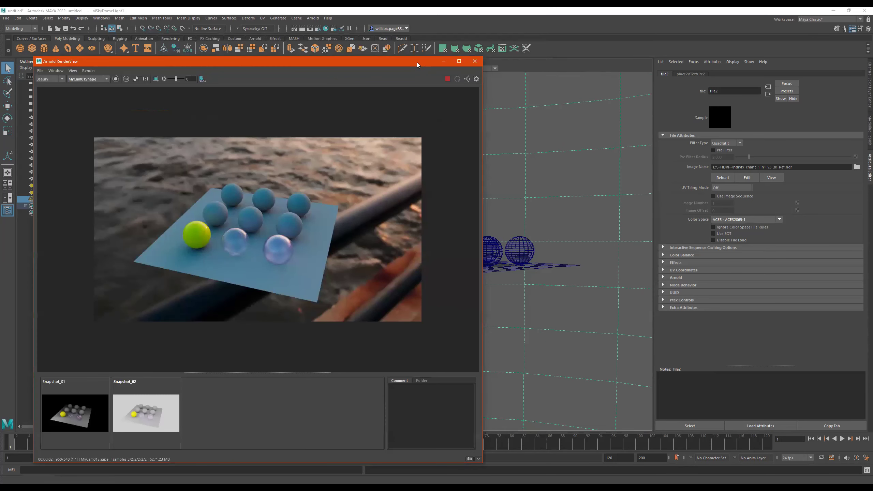
{"action": "left_click", "coordinate": [478, 232]}
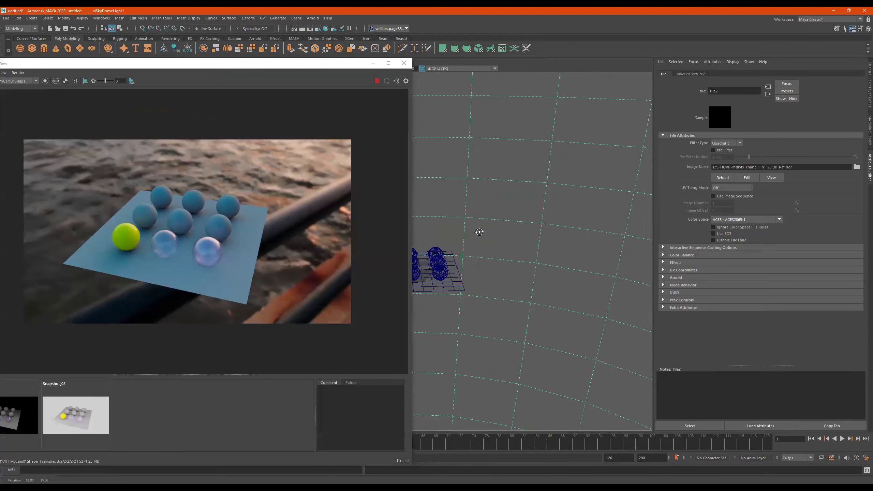
{"action": "left_click_drag", "start_coordinate": [479, 232], "coordinate": [404, 133], "text": "alt"}
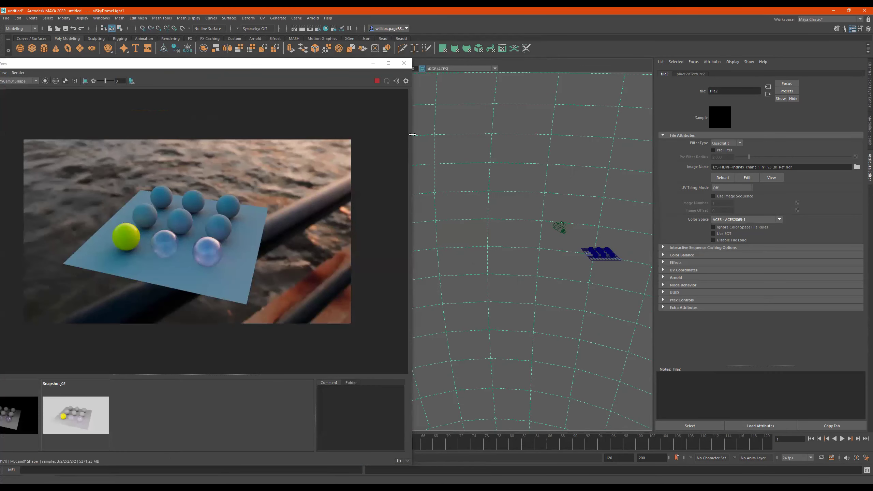
{"action": "left_click_drag", "start_coordinate": [412, 134], "coordinate": [295, 135]}
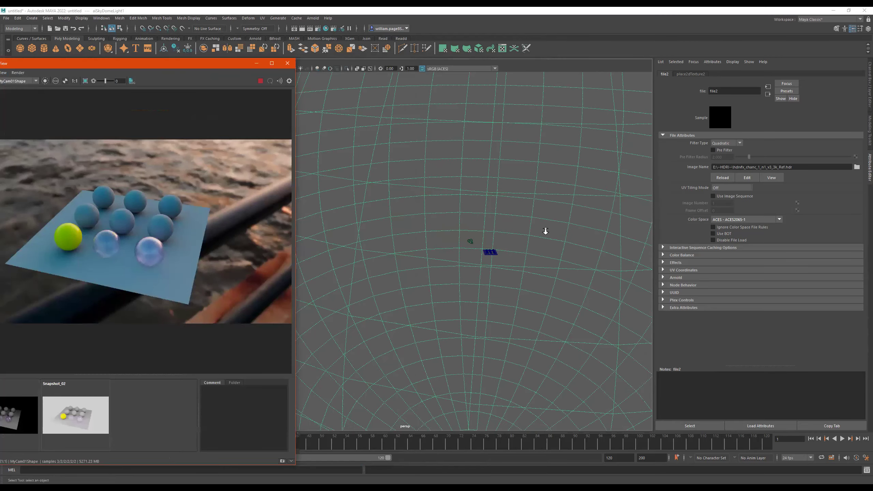
{"action": "middle_click_drag", "start_coordinate": [545, 231], "coordinate": [471, 229], "text": "alt"}
- Rotate the sky dome light in Y to about -160° so open water shows behind
{"action": "key", "text": "e"}
{"action": "left_click_drag", "start_coordinate": [487, 266], "coordinate": [479, 264]}
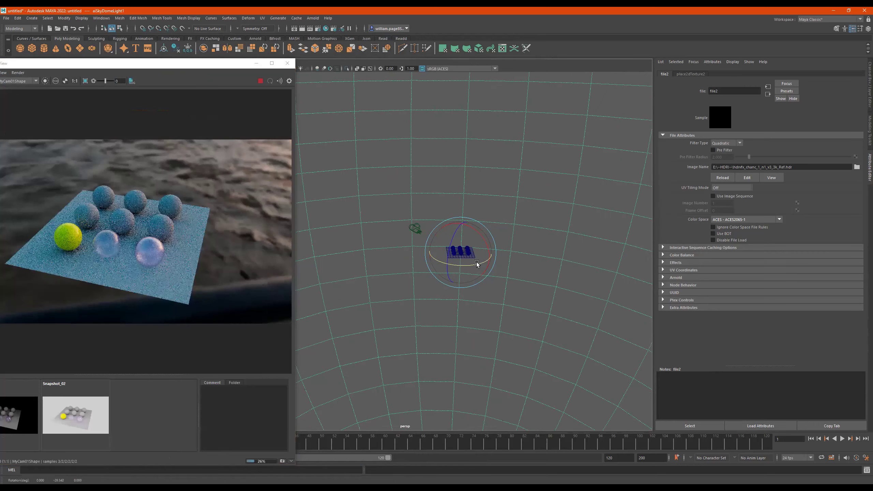
{"action": "left_click_drag", "start_coordinate": [335, 134], "coordinate": [460, 253], "text": "alt"}
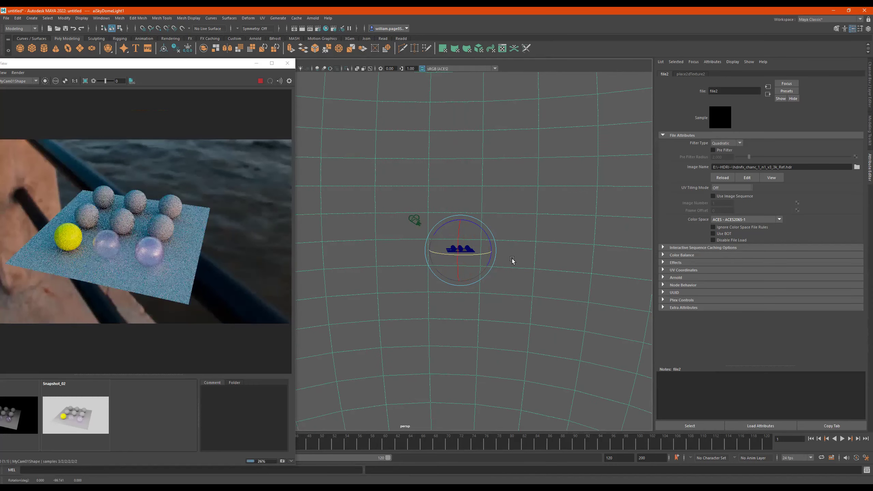
{"action": "left_click_drag", "start_coordinate": [547, 258], "coordinate": [396, 243], "text": "alt"}
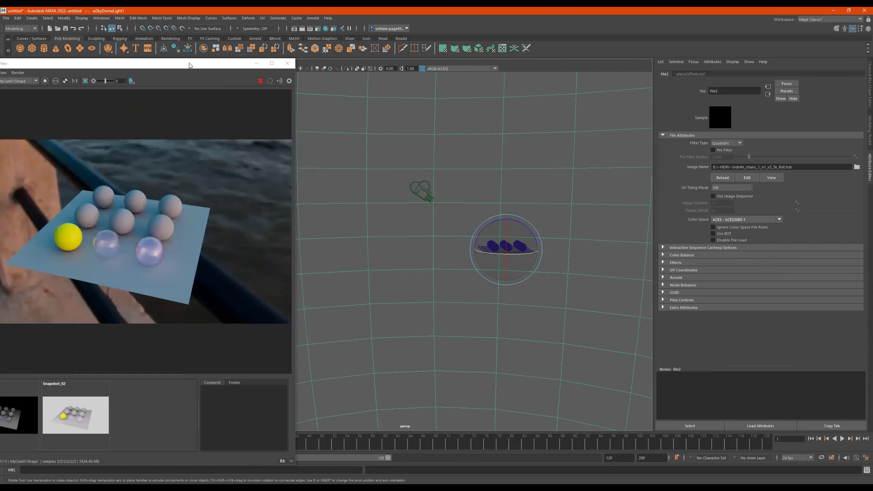
{"action": "left_click_drag", "start_coordinate": [189, 66], "coordinate": [237, 64]}
{"action": "left_click_drag", "start_coordinate": [528, 254], "coordinate": [510, 254]}
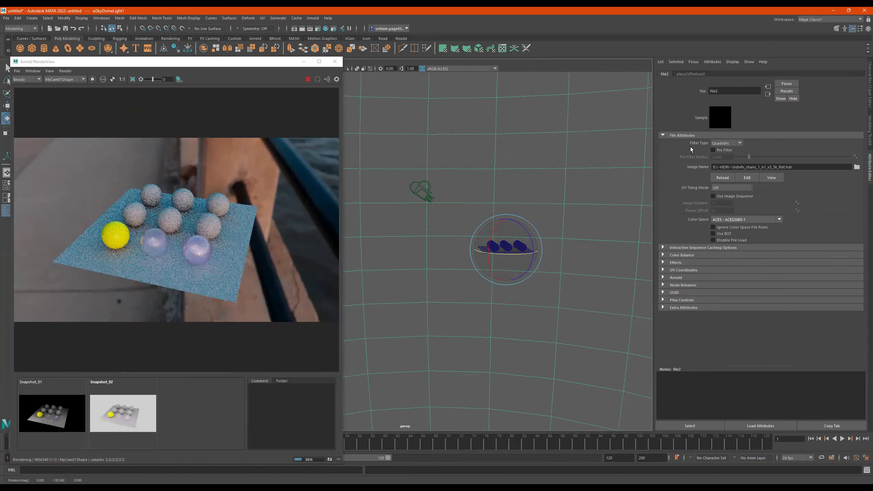
{"action": "left_click", "coordinate": [690, 74]}
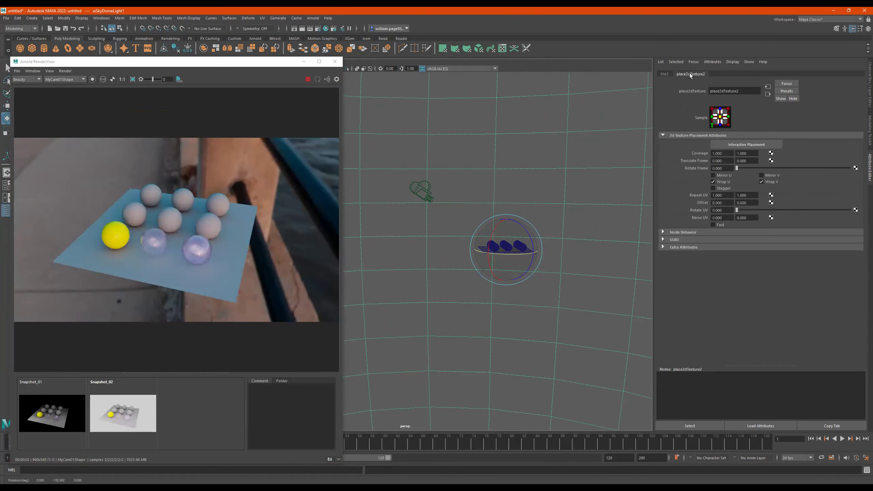
{"action": "left_click", "coordinate": [666, 74]}
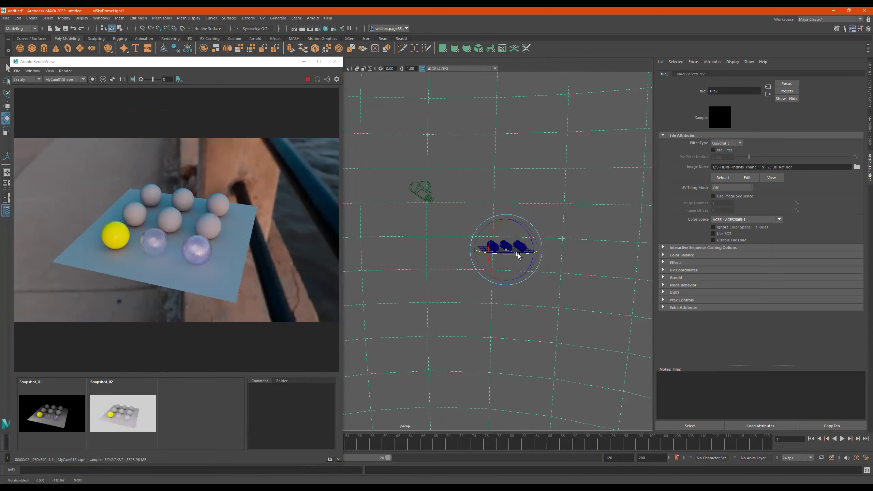
{"action": "left_click_drag", "start_coordinate": [518, 256], "coordinate": [501, 250]}
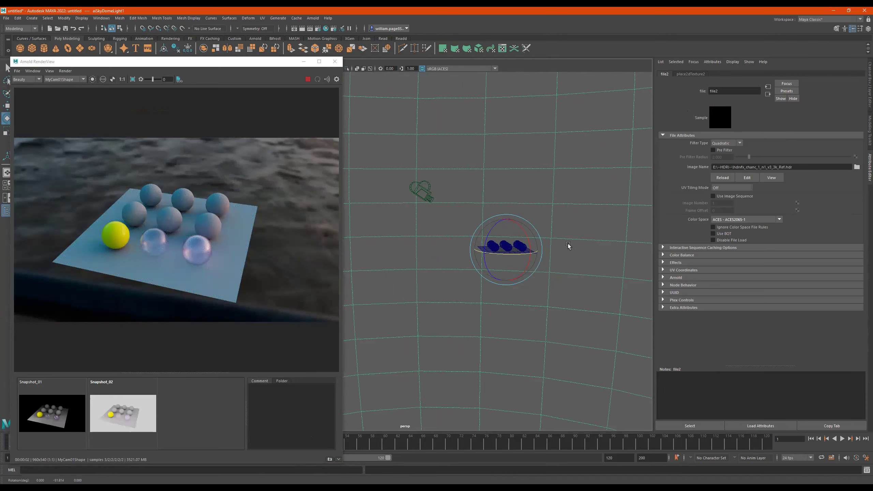
- Pan, orbit and zoom the viewport to a lower, closer view of the spheres
{"action": "middle_click_drag", "start_coordinate": [454, 265], "coordinate": [543, 232], "text": "alt"}
{"action": "left_click_drag", "start_coordinate": [543, 233], "coordinate": [543, 260], "text": "alt"}
{"action": "middle_click_drag", "start_coordinate": [543, 260], "coordinate": [547, 210], "text": "alt"}
{"action": "right_click_drag", "start_coordinate": [548, 210], "coordinate": [478, 156], "text": "alt"}
{"action": "middle_click_drag", "start_coordinate": [478, 156], "coordinate": [468, 244], "text": "alt"}
{"action": "right_click_drag", "start_coordinate": [468, 244], "coordinate": [647, 213], "text": "alt"}
{"action": "left_click_drag", "start_coordinate": [539, 212], "coordinate": [511, 218], "text": "alt"}
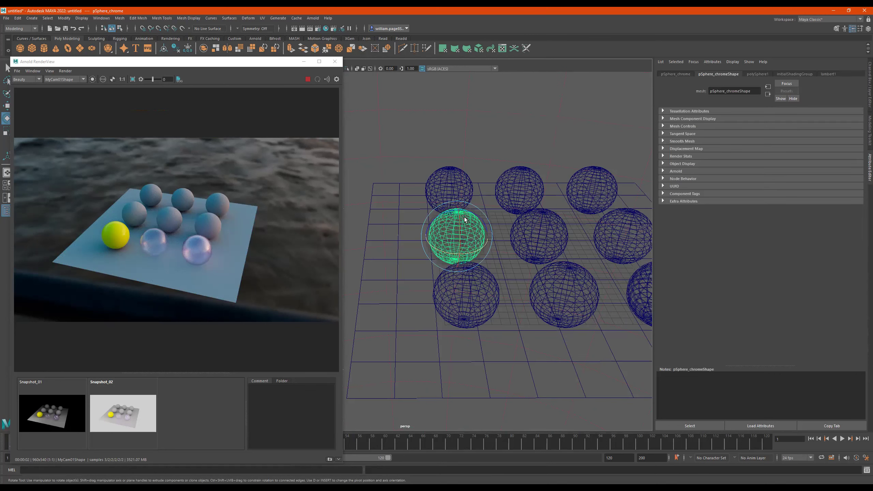
- Assign a new aiStandardSurface material to pSphere_chrome through its right-click menu
{"action": "scroll", "coordinate": [465, 219], "scroll_direction": "up", "scroll_amount": 1}
{"action": "scroll", "coordinate": [474, 222], "scroll_direction": "up", "scroll_amount": 1}
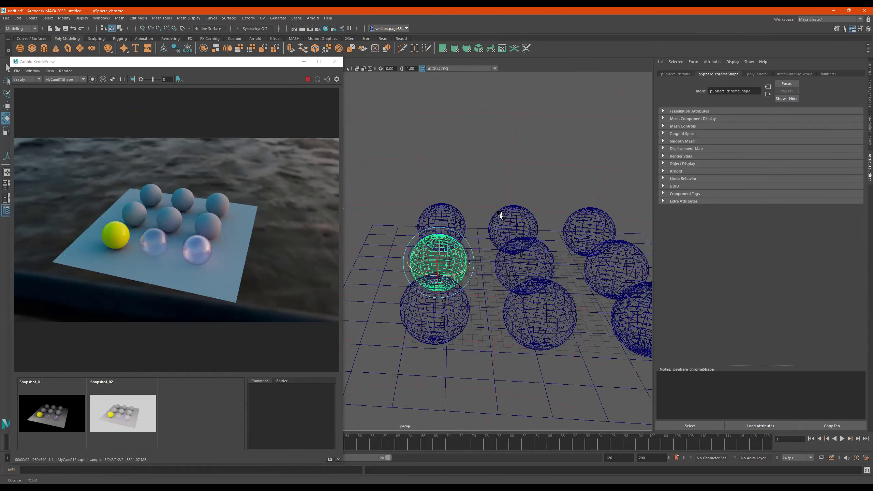
{"action": "right_click_drag", "start_coordinate": [498, 212], "coordinate": [456, 232], "text": "alt"}
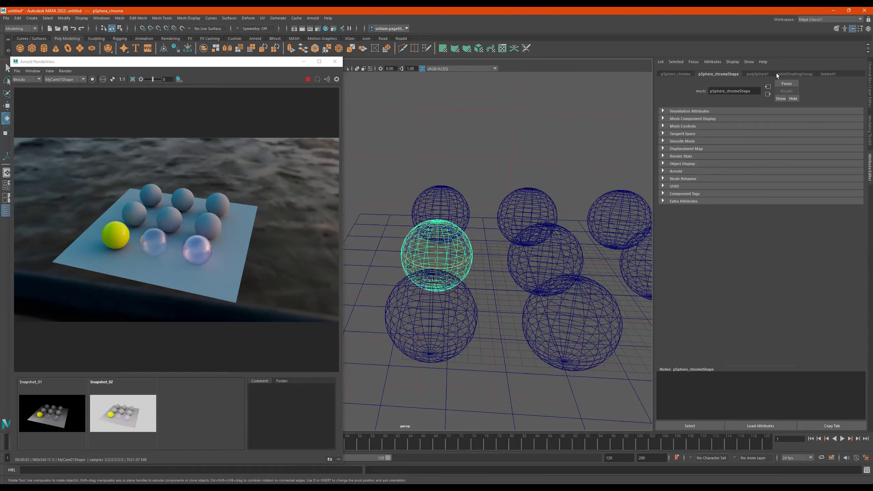
{"action": "right_click", "coordinate": [428, 238]}
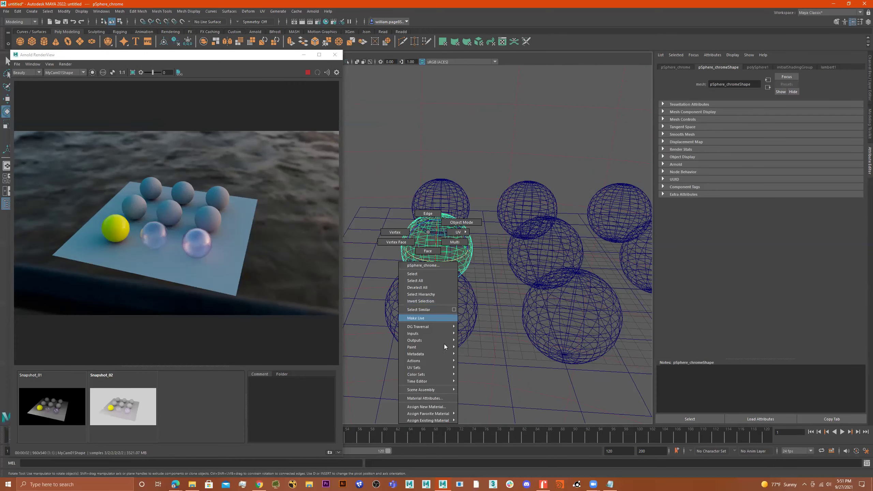
{"action": "left_click", "coordinate": [445, 406]}
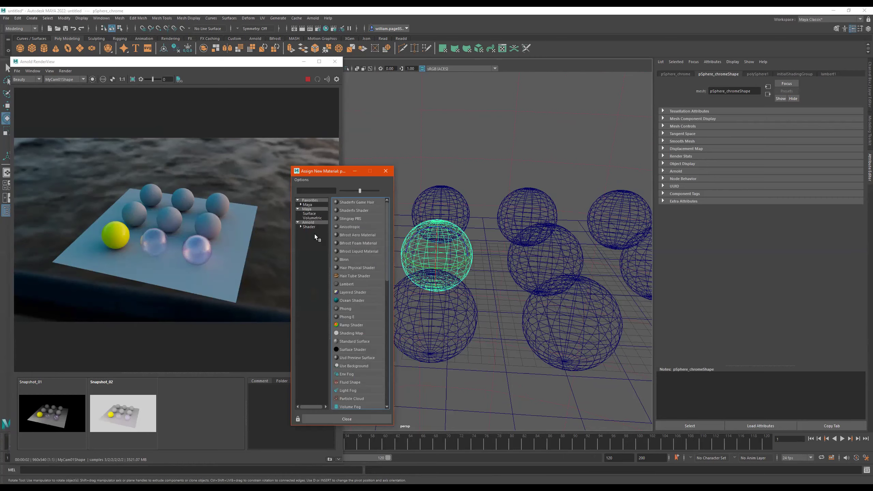
{"action": "left_click", "coordinate": [386, 172]}
{"action": "right_click", "coordinate": [423, 240]}
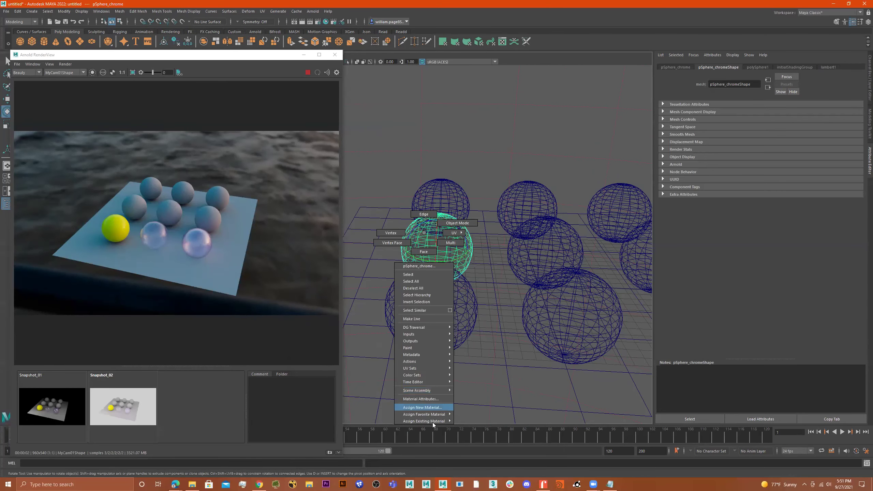
{"action": "mouse_move", "coordinate": [433, 423]}
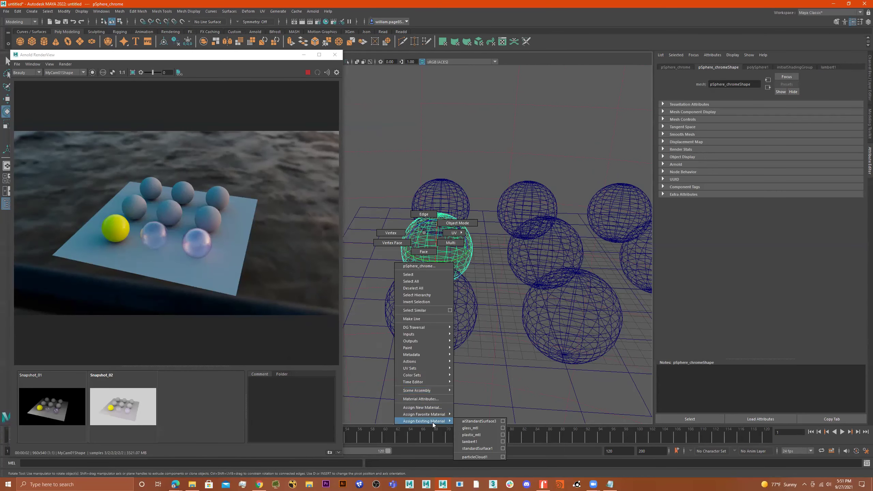
{"action": "left_click", "coordinate": [424, 236]}
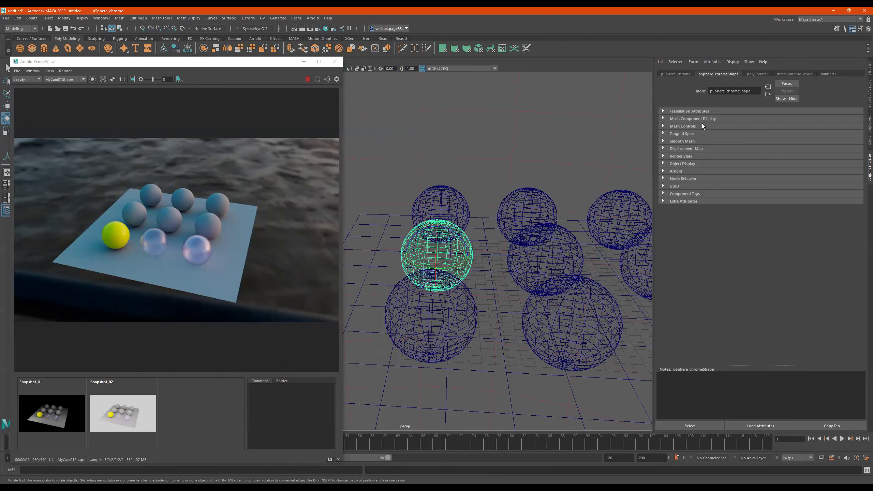
{"action": "right_click", "coordinate": [428, 242]}
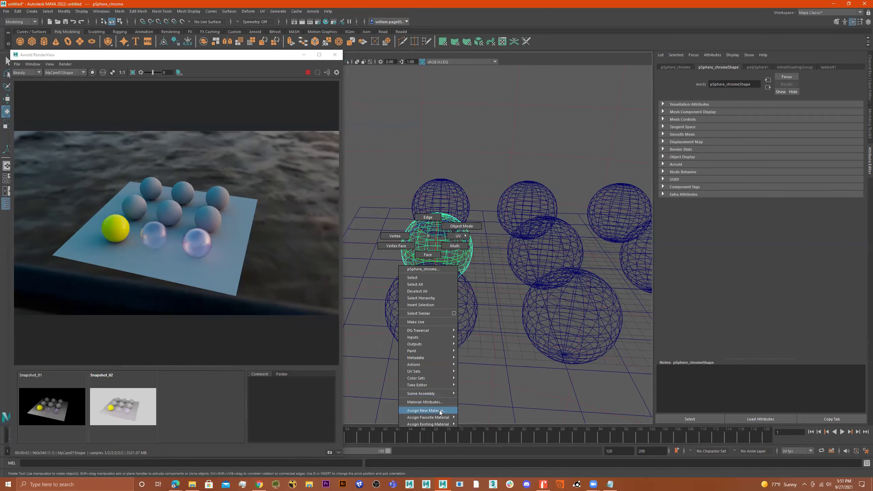
{"action": "left_click", "coordinate": [426, 410]}
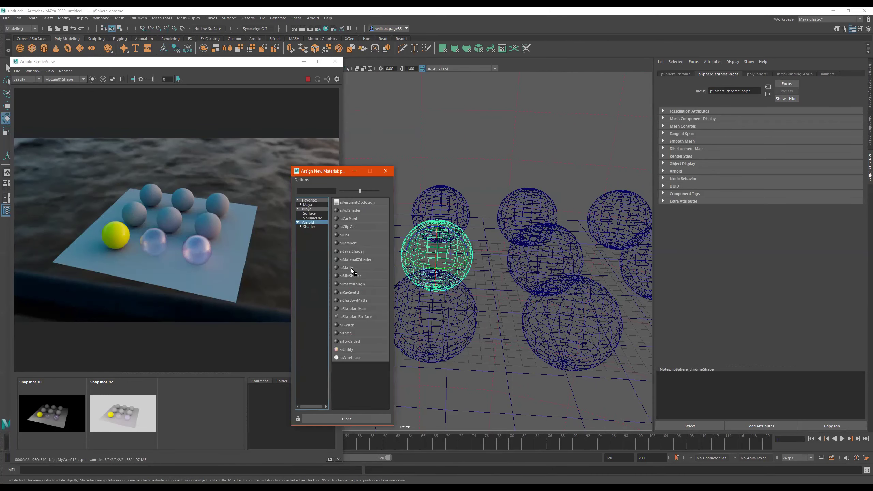
{"action": "left_click", "coordinate": [356, 317]}
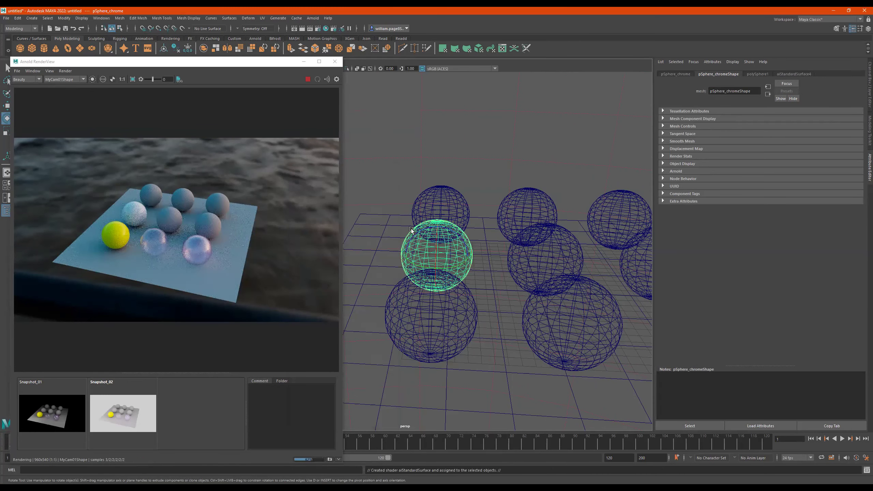
{"action": "scroll", "coordinate": [105, 194], "scroll_direction": "up", "scroll_amount": 3}
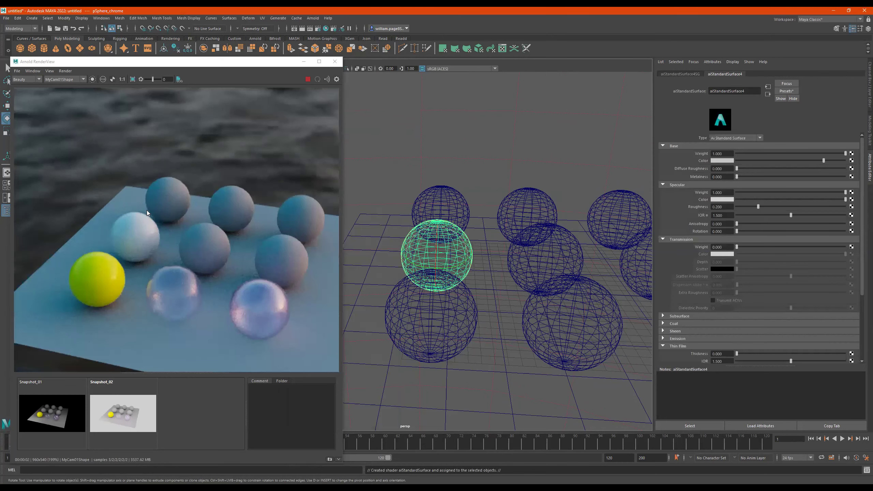
- Rename the white sphere's aiStandardSurface to chrome_mtl and set its Base Color to black
{"action": "left_click", "coordinate": [128, 224]}
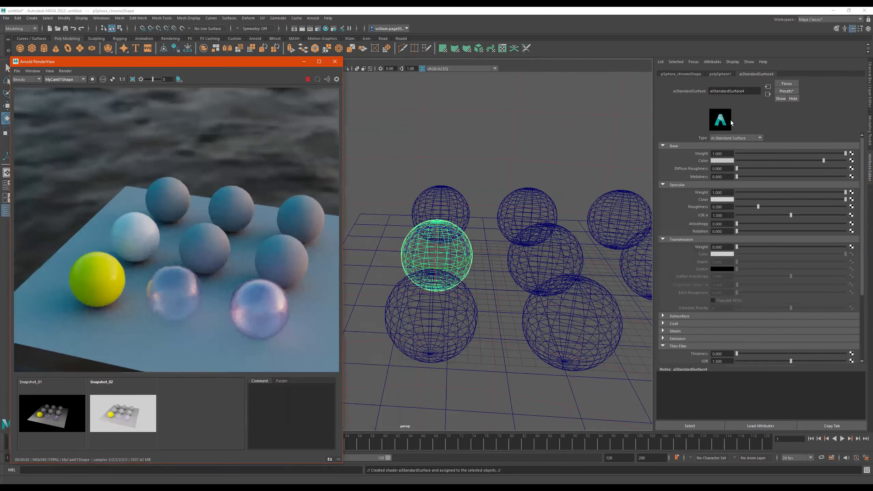
{"action": "double_click", "coordinate": [744, 91]}
{"action": "type", "text": "chrome_m"}
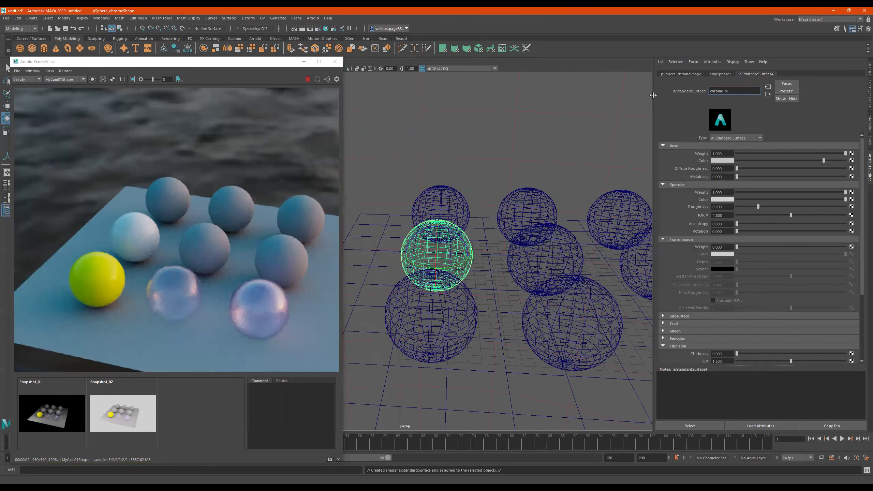
{"action": "type", "text": "tl"}
{"action": "key", "text": "Return"}
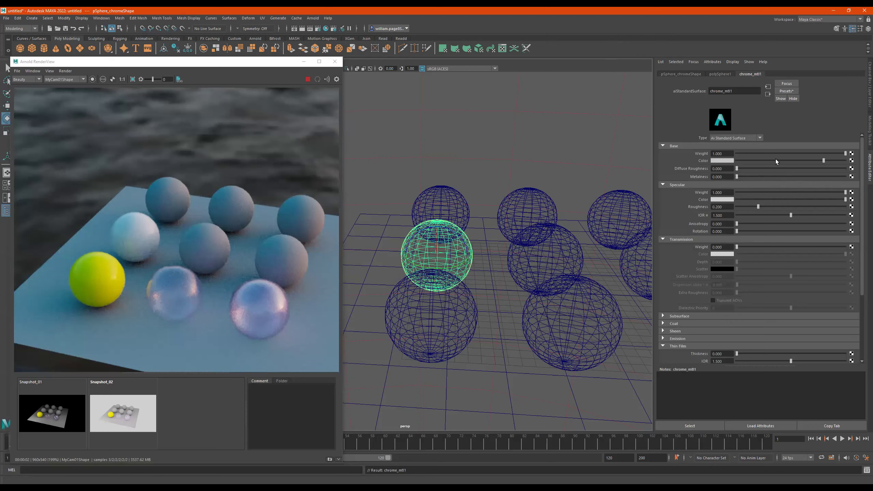
{"action": "left_click_drag", "start_coordinate": [776, 160], "coordinate": [694, 159]}
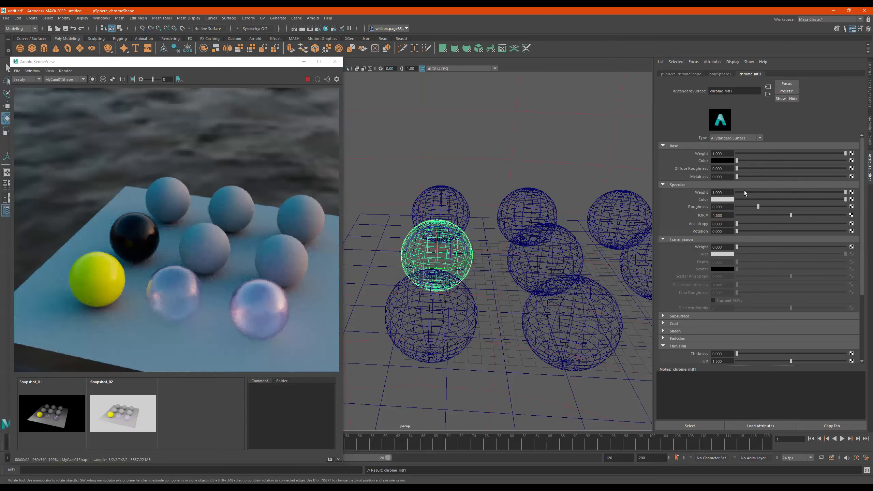
- Give chrome_mtl1 metalness 1, a white base colour and specular roughness 0
{"action": "left_click_drag", "start_coordinate": [744, 176], "coordinate": [849, 176]}
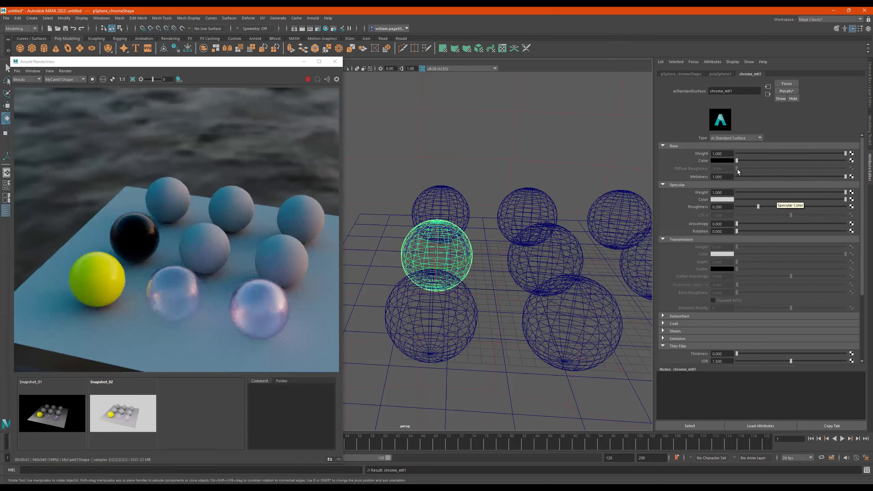
{"action": "scroll", "coordinate": [749, 294], "scroll_direction": "down", "scroll_amount": 2}
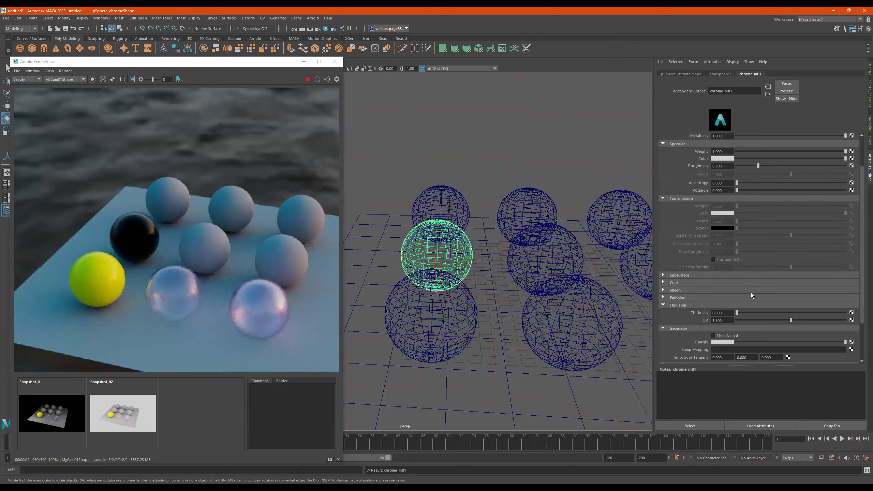
{"action": "scroll", "coordinate": [738, 240], "scroll_direction": "up", "scroll_amount": 2}
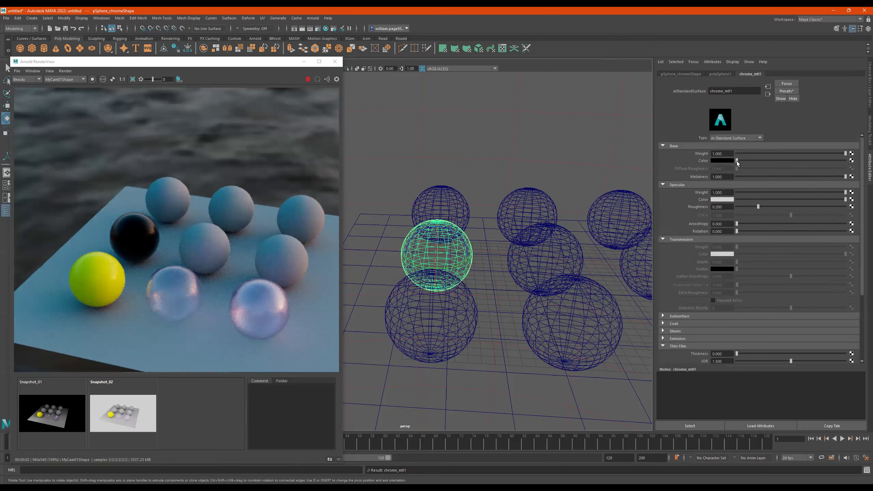
{"action": "left_click_drag", "start_coordinate": [738, 160], "coordinate": [846, 160]}
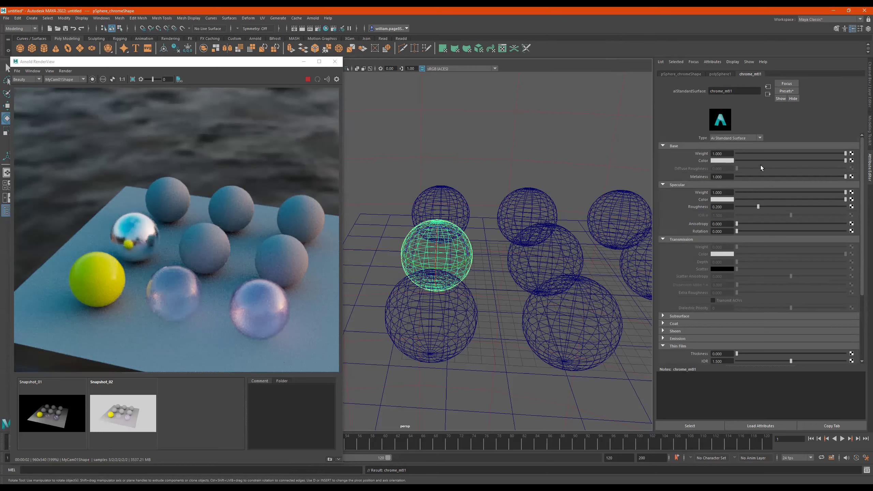
{"action": "left_click", "coordinate": [795, 161]}
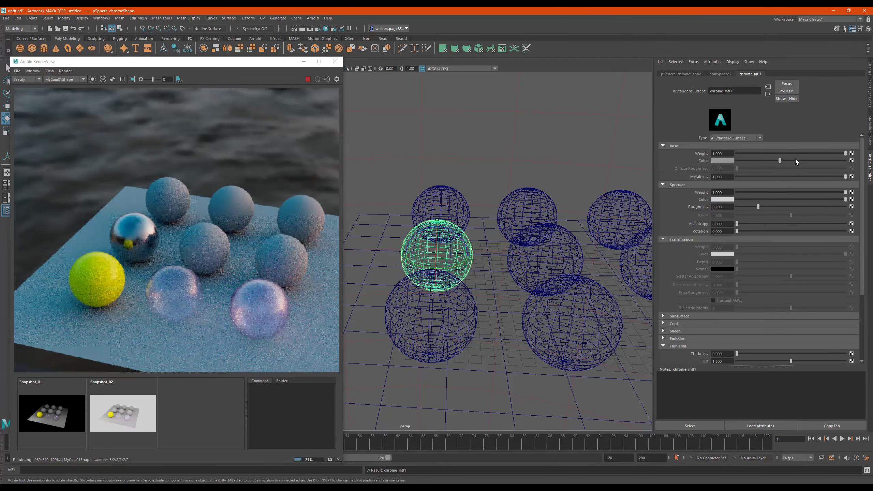
{"action": "left_click_drag", "start_coordinate": [801, 159], "coordinate": [846, 160]}
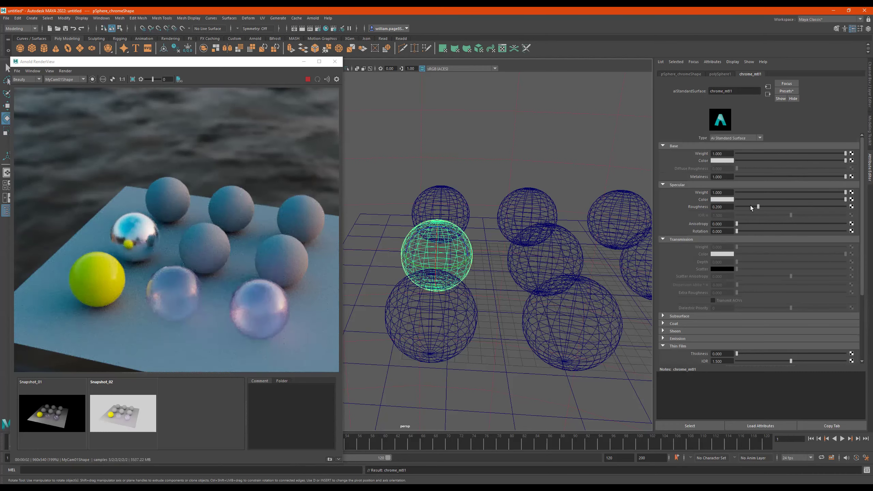
{"action": "left_click_drag", "start_coordinate": [750, 206], "coordinate": [736, 207]}
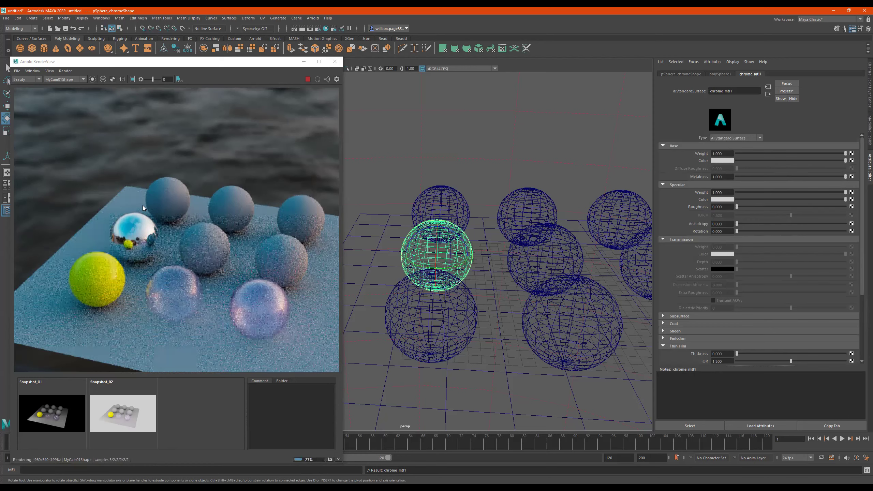
- Render from perspShape at 1:1, framed close on the chrome sphere and yellow ball
{"action": "left_click", "coordinate": [67, 79]}
{"action": "left_click", "coordinate": [67, 88]}
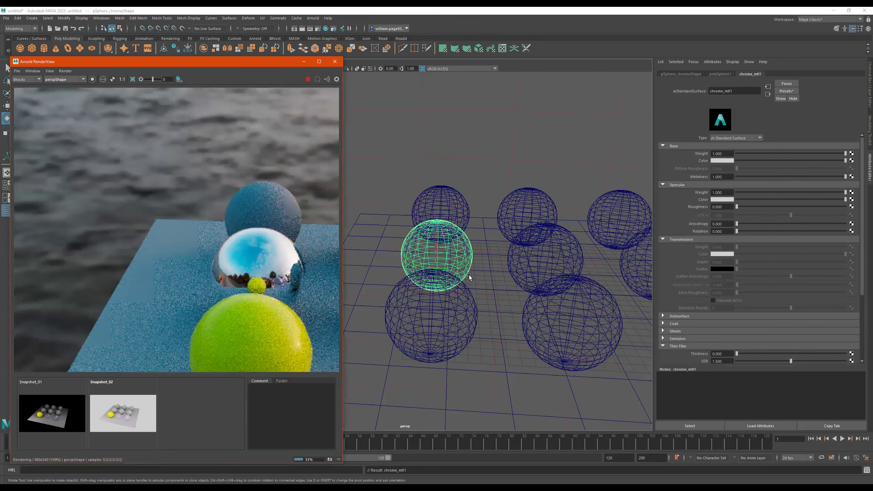
{"action": "left_click_drag", "start_coordinate": [472, 278], "coordinate": [411, 206], "text": "alt"}
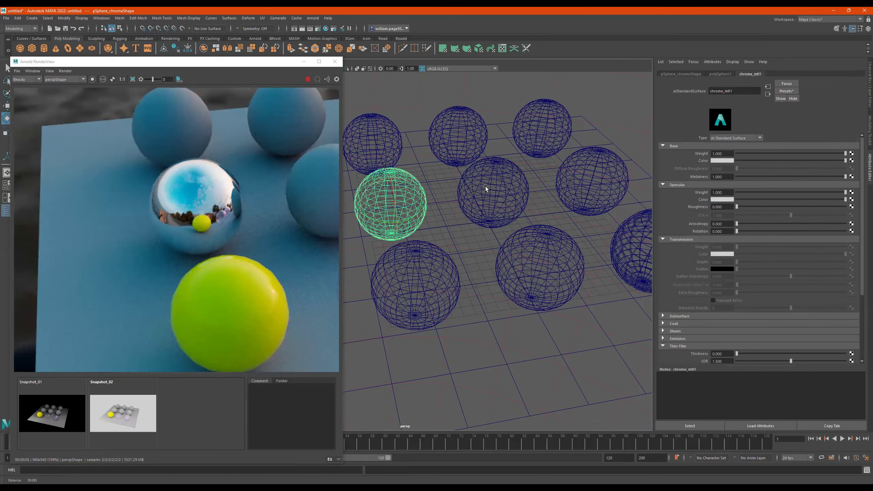
{"action": "right_click_drag", "start_coordinate": [472, 181], "coordinate": [500, 204], "text": "alt"}
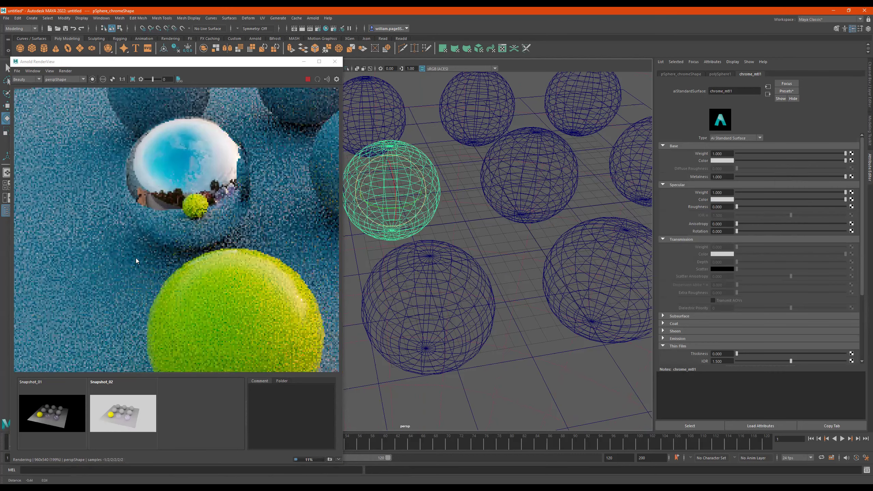
{"action": "scroll", "coordinate": [161, 254], "scroll_direction": "down", "scroll_amount": 2}
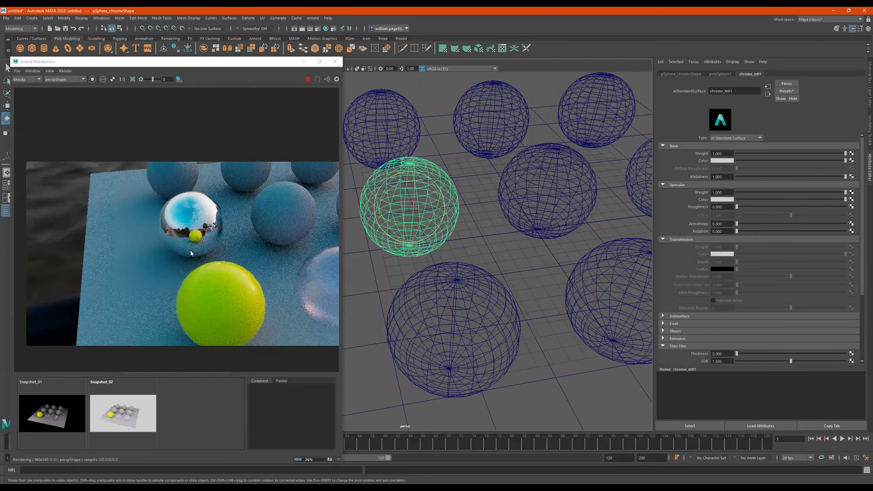
{"action": "scroll", "coordinate": [193, 245], "scroll_direction": "down", "scroll_amount": 1}
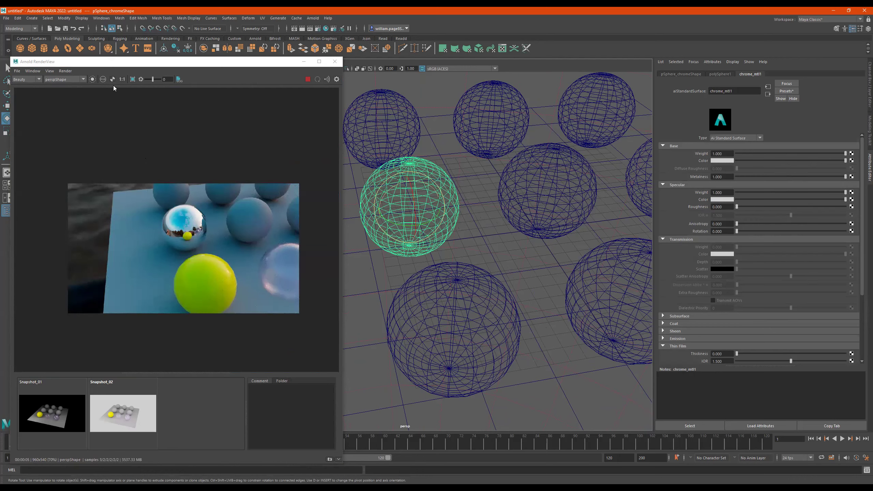
{"action": "left_click", "coordinate": [122, 79]}
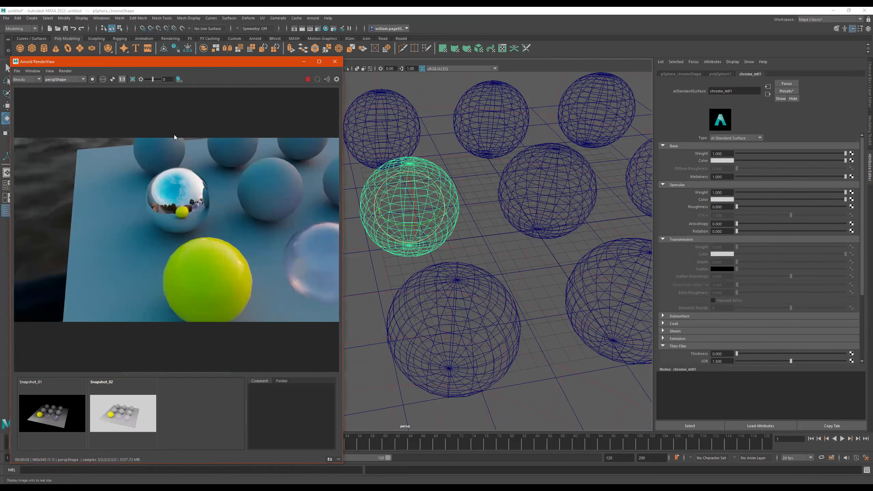
{"action": "scroll", "coordinate": [295, 249], "scroll_direction": "down", "scroll_amount": 4}
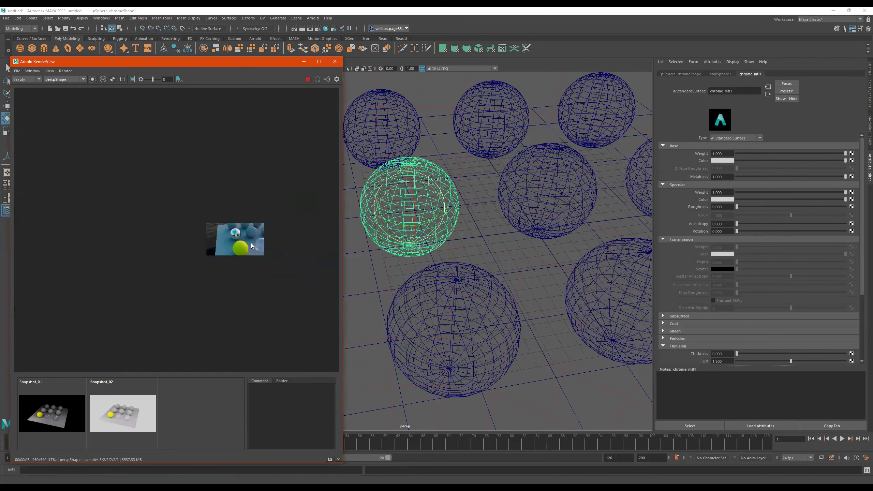
{"action": "left_click", "coordinate": [122, 79]}
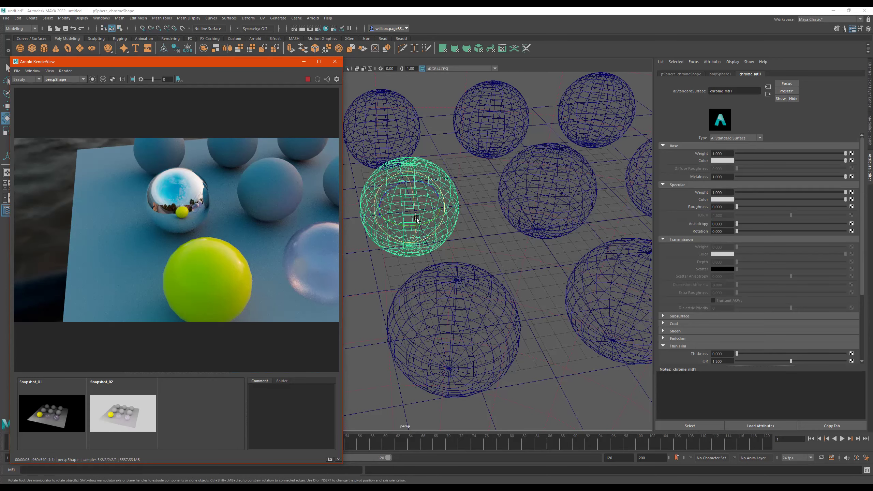
{"action": "right_click_drag", "start_coordinate": [242, 210], "coordinate": [296, 107], "text": "alt"}
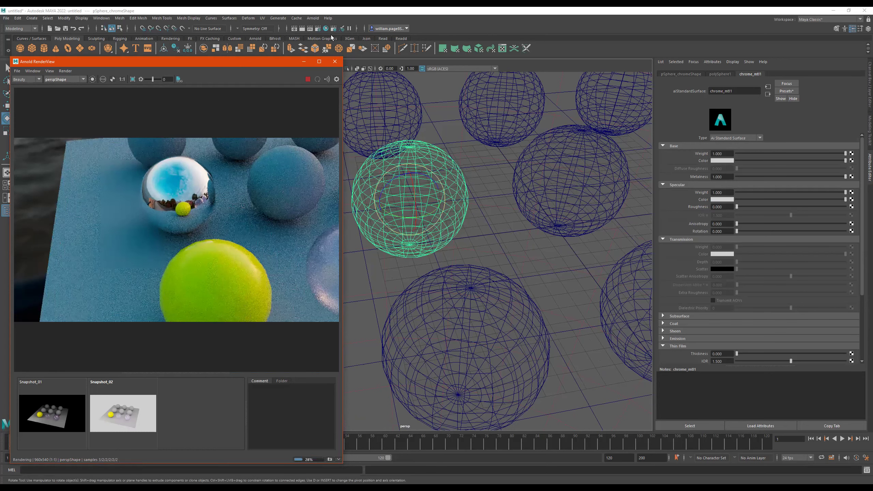
{"action": "left_click_drag", "start_coordinate": [249, 63], "coordinate": [263, 65]}
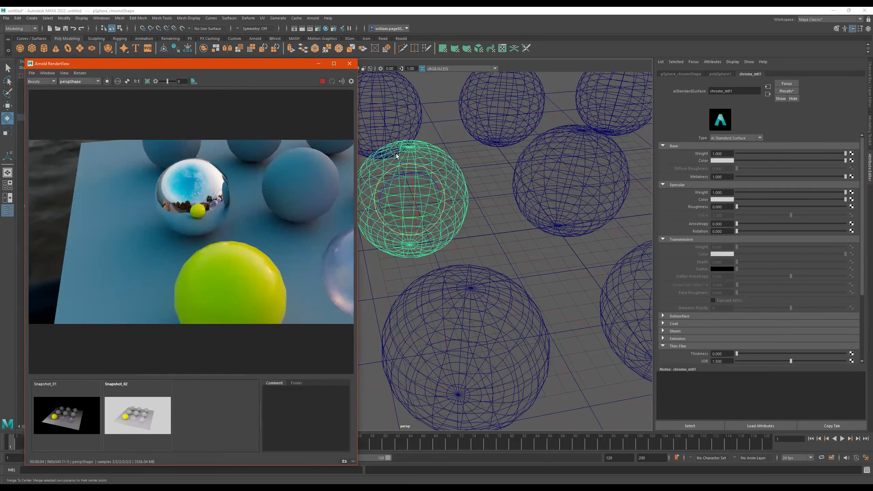
{"action": "left_click", "coordinate": [318, 30]}
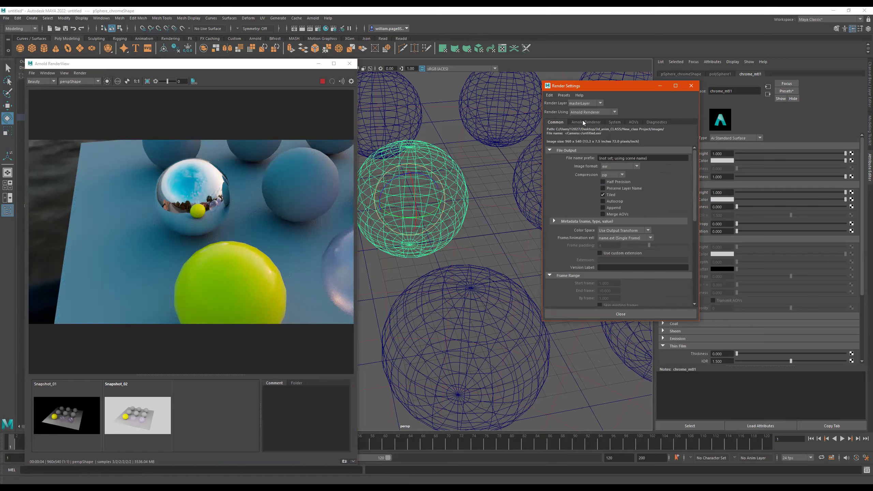
{"action": "scroll", "coordinate": [655, 244], "scroll_direction": "down", "scroll_amount": 5}
{"action": "scroll", "coordinate": [656, 245], "scroll_direction": "down", "scroll_amount": 3}
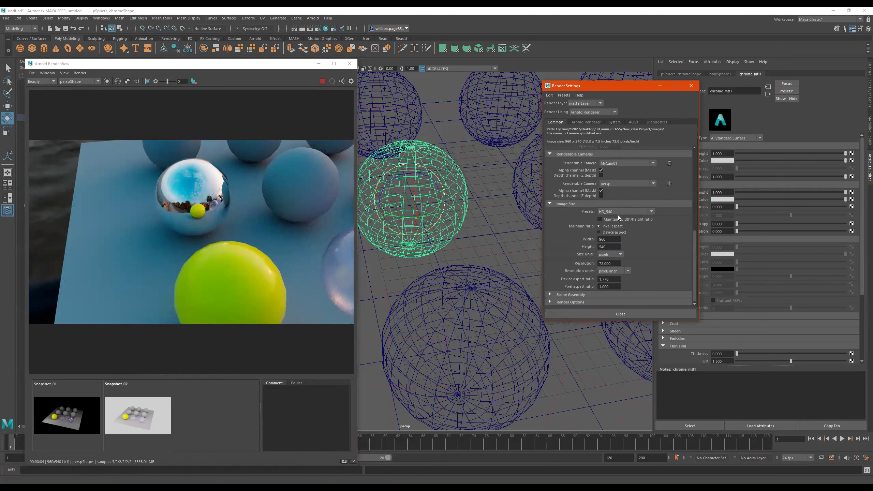
{"action": "left_click", "coordinate": [652, 211]}
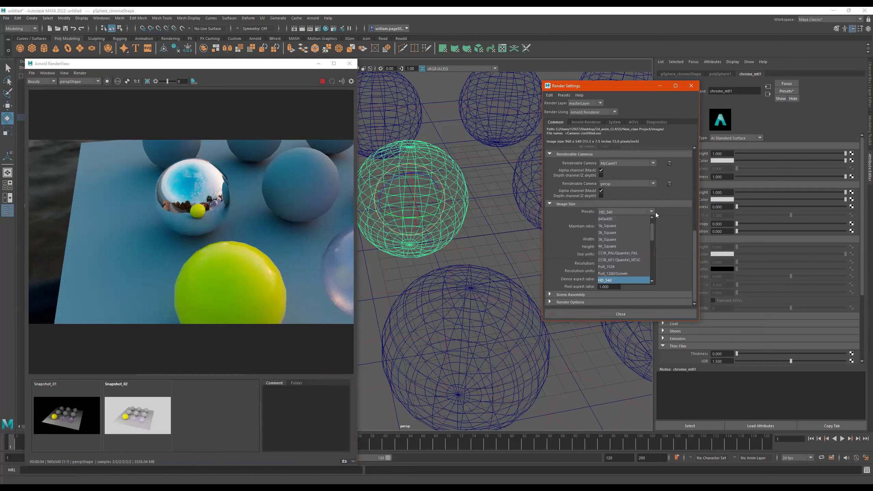
{"action": "left_click", "coordinate": [678, 215]}
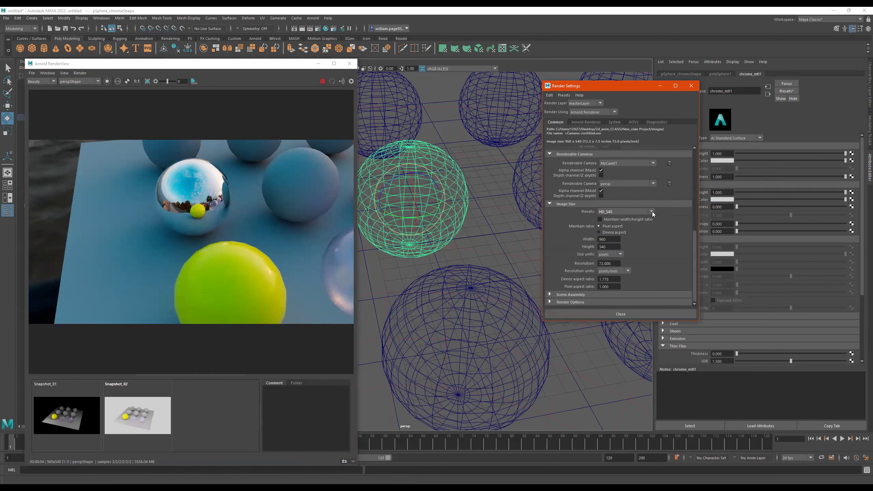
{"action": "left_click", "coordinate": [652, 212]}
{"action": "left_click", "coordinate": [616, 211]}
{"action": "left_click", "coordinate": [692, 86]}
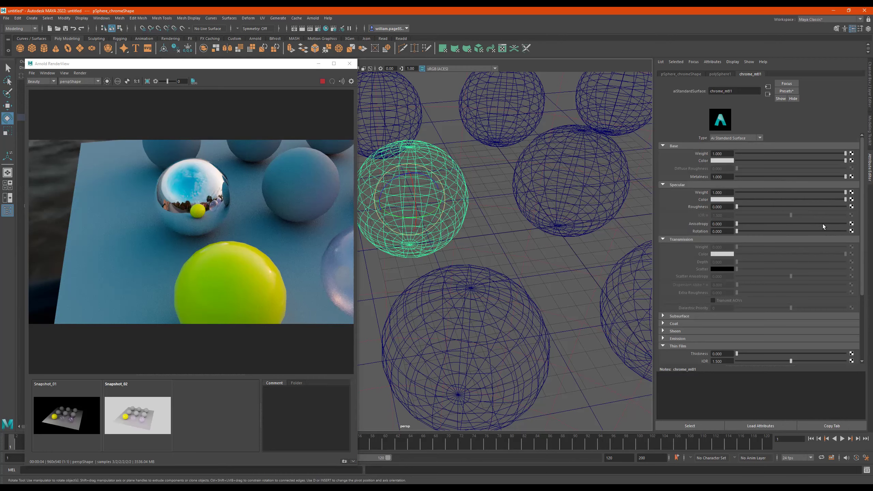
- Raise chrome_mtl1's Specular Roughness to about 0.33 for blurred, satin reflections
{"action": "left_click", "coordinate": [749, 207]}
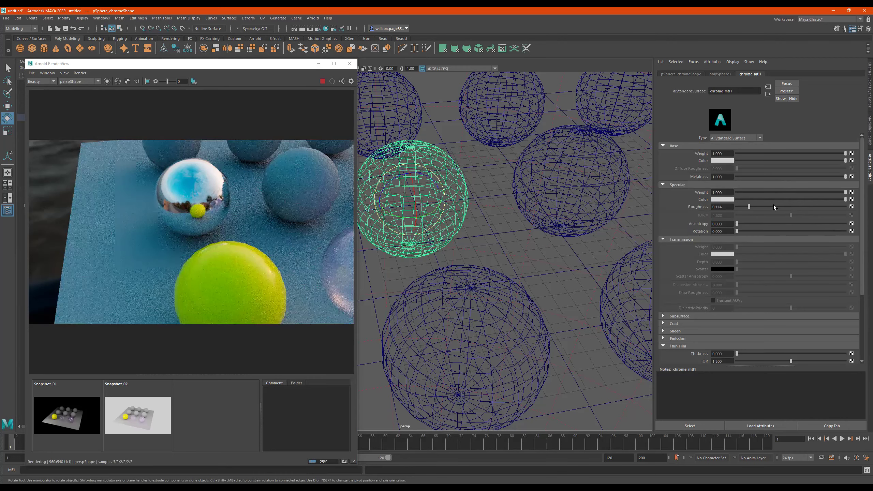
{"action": "mouse_move", "coordinate": [760, 209]}
{"action": "left_mouse_down"}
{"action": "mouse_move", "coordinate": [820, 207]}
{"action": "mouse_move", "coordinate": [763, 207]}
{"action": "left_mouse_up"}
{"action": "mouse_move", "coordinate": [766, 207]}
{"action": "left_mouse_down"}
{"action": "mouse_move", "coordinate": [841, 206]}
{"action": "mouse_move", "coordinate": [742, 201]}
{"action": "mouse_move", "coordinate": [774, 206]}
{"action": "left_mouse_up"}
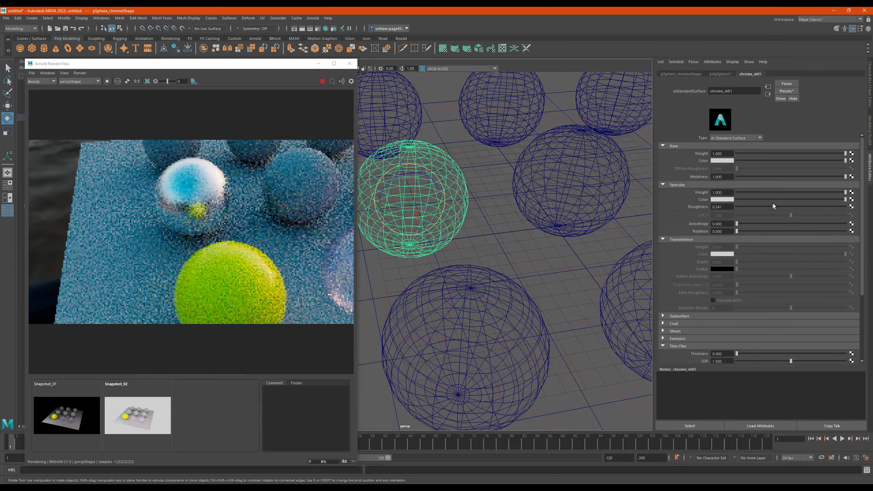
- Tint chrome_mtl1's base colour pale purple with a faint saturation and purple hue
{"action": "left_click", "coordinate": [722, 160]}
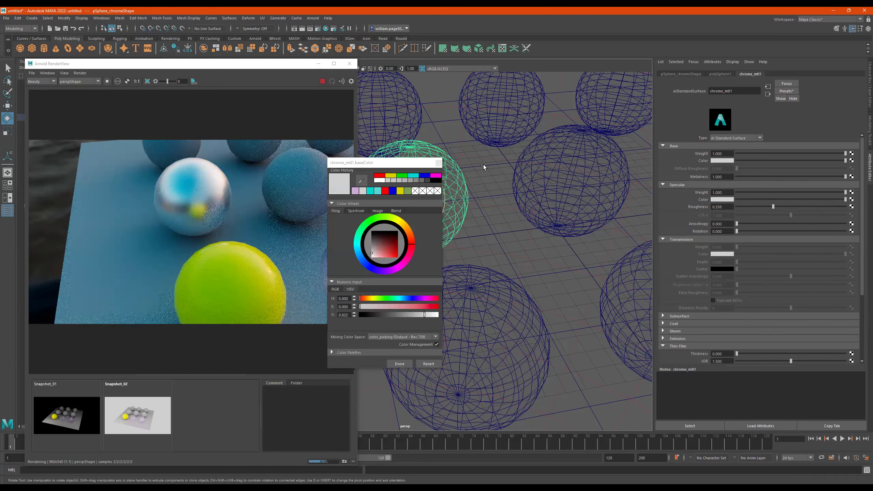
{"action": "left_click", "coordinate": [436, 176]}
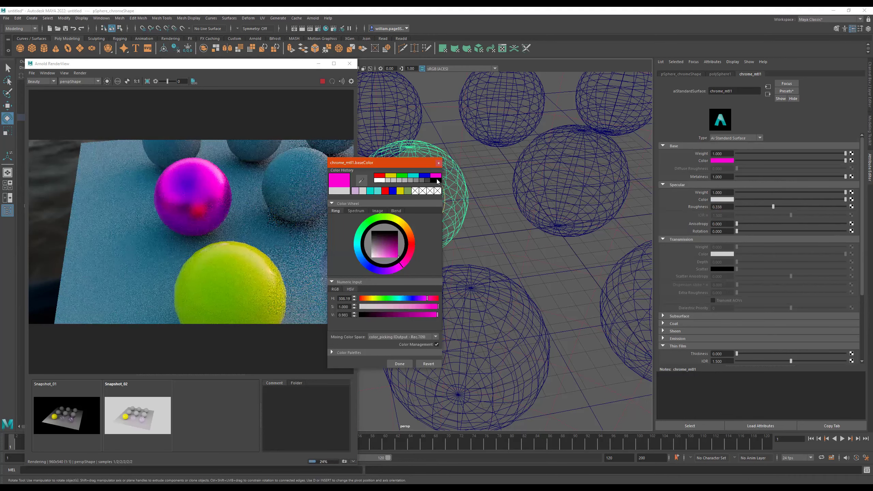
{"action": "left_click_drag", "start_coordinate": [408, 307], "coordinate": [387, 306]}
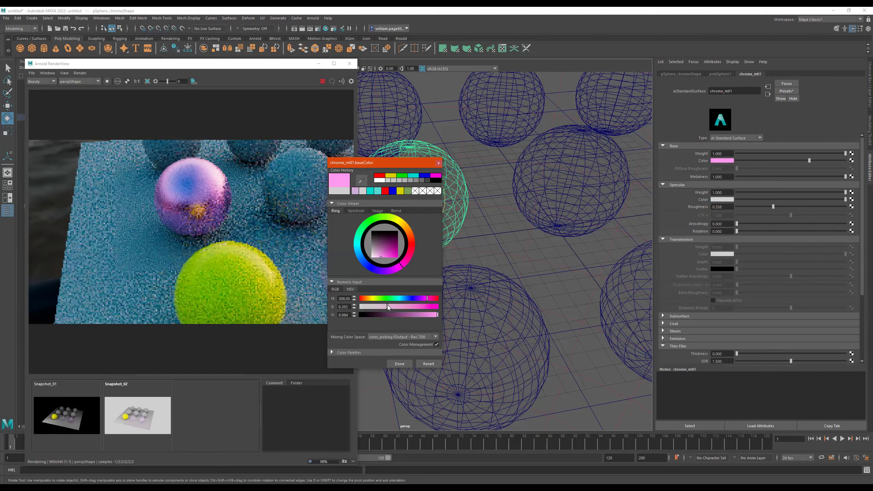
{"action": "left_click", "coordinate": [439, 162]}
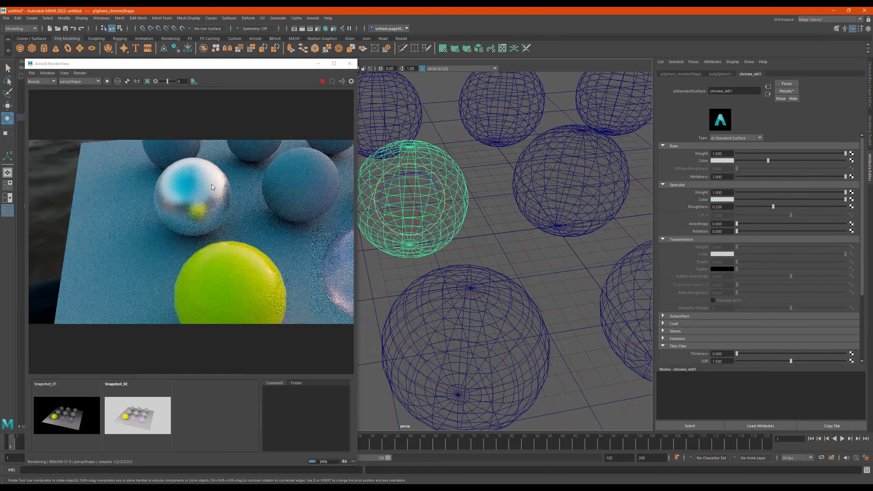
{"action": "left_click", "coordinate": [725, 160]}
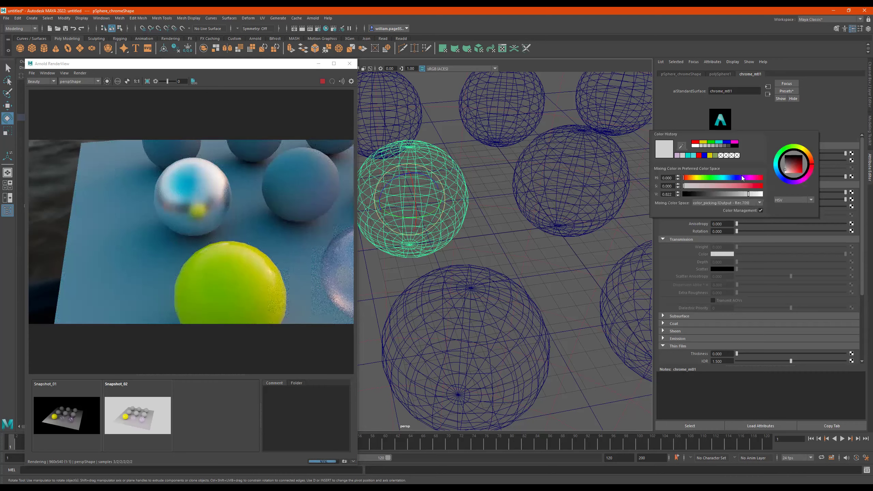
{"action": "left_click_drag", "start_coordinate": [729, 185], "coordinate": [703, 187]}
{"action": "left_click", "coordinate": [745, 179]}
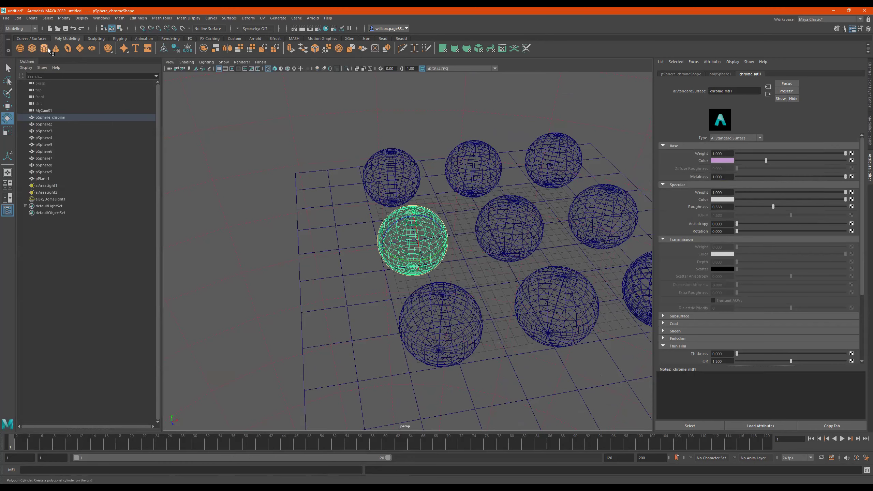
- Add a small cone on the plane's left edge in shaded view and apply chrome_mtl1 to it
{"action": "left_click", "coordinate": [58, 49]}
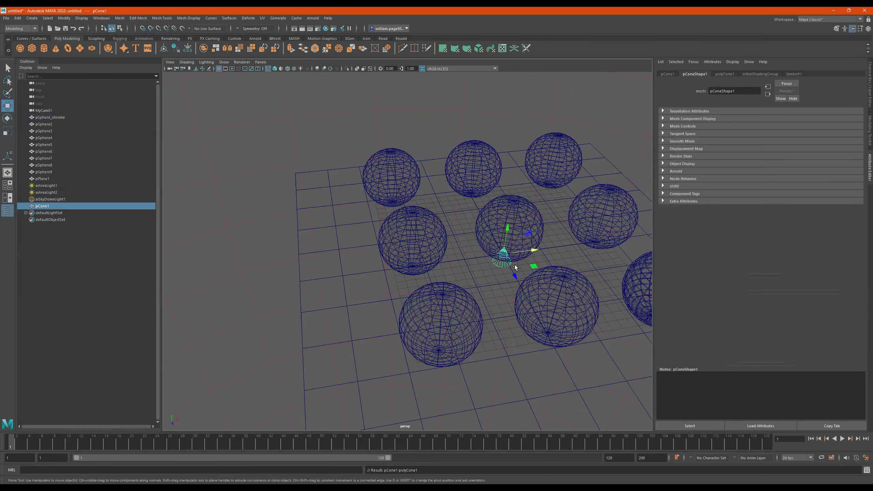
{"action": "key", "text": "w"}
{"action": "key", "text": "5"}
{"action": "key", "text": "r"}
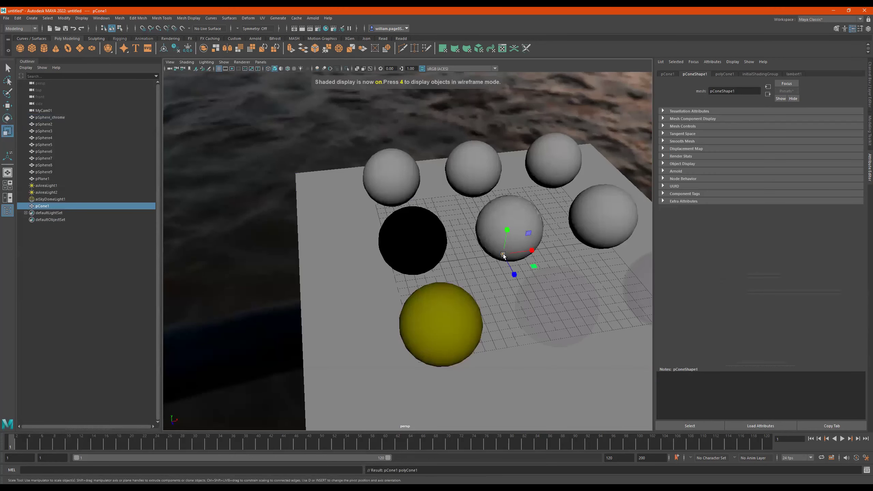
{"action": "left_click_drag", "start_coordinate": [503, 257], "coordinate": [541, 258]}
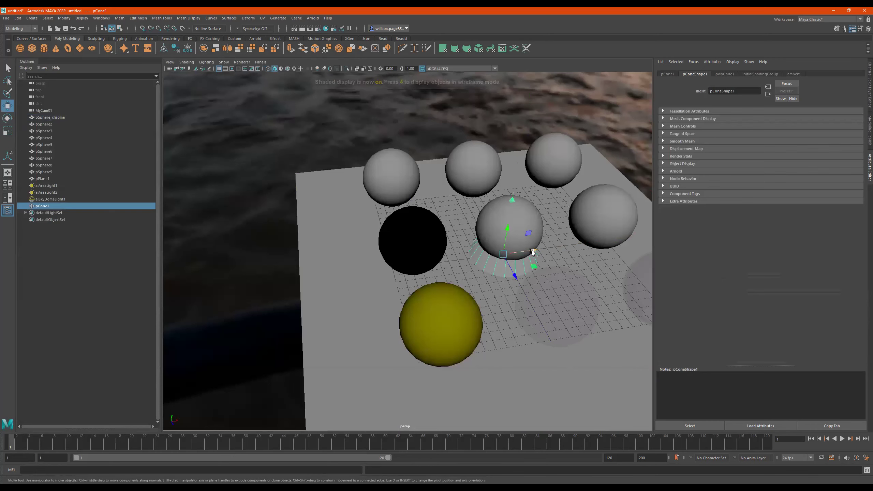
{"action": "left_click_drag", "start_coordinate": [532, 252], "coordinate": [328, 173]}
{"action": "key", "text": "r"}
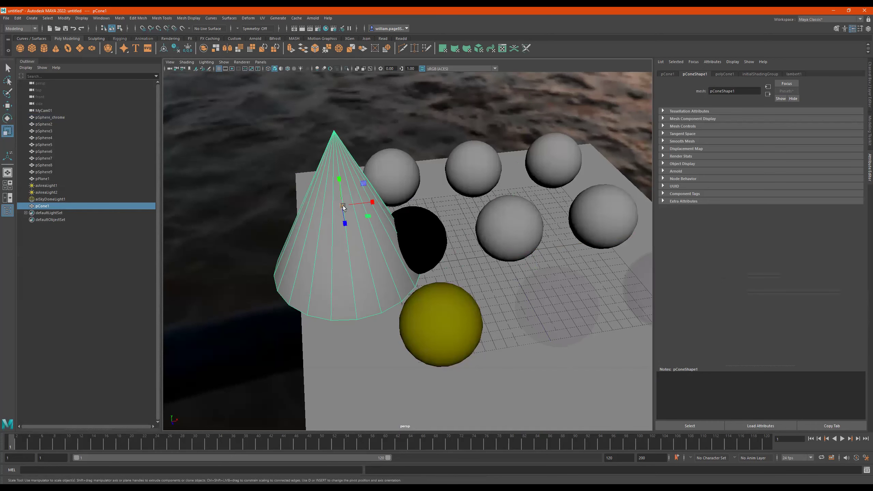
{"action": "left_click_drag", "start_coordinate": [342, 206], "coordinate": [269, 234]}
{"action": "key", "text": "w"}
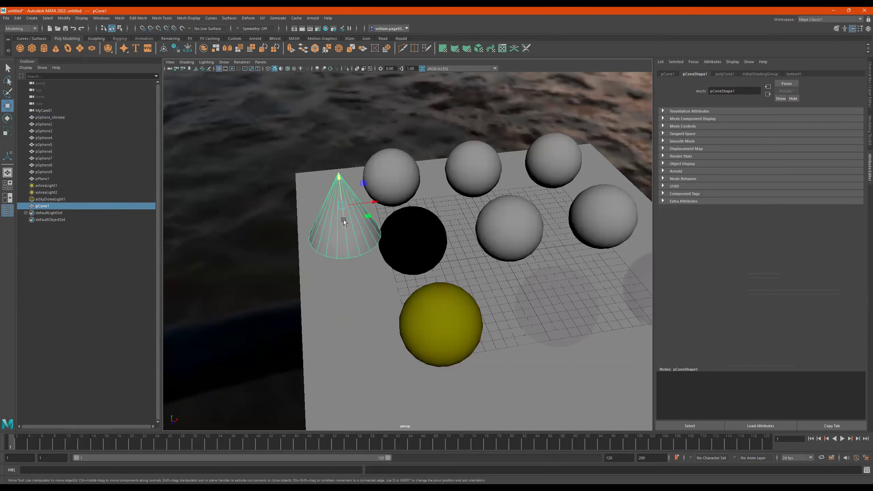
{"action": "mouse_move", "coordinate": [343, 224]}
{"action": "left_mouse_down"}
{"action": "mouse_move", "coordinate": [340, 207]}
{"action": "mouse_move", "coordinate": [385, 183]}
{"action": "mouse_move", "coordinate": [339, 201]}
{"action": "mouse_move", "coordinate": [416, 198]}
{"action": "mouse_move", "coordinate": [328, 232]}
{"action": "left_mouse_up"}
{"action": "right_click_drag", "start_coordinate": [326, 230], "coordinate": [385, 419]}
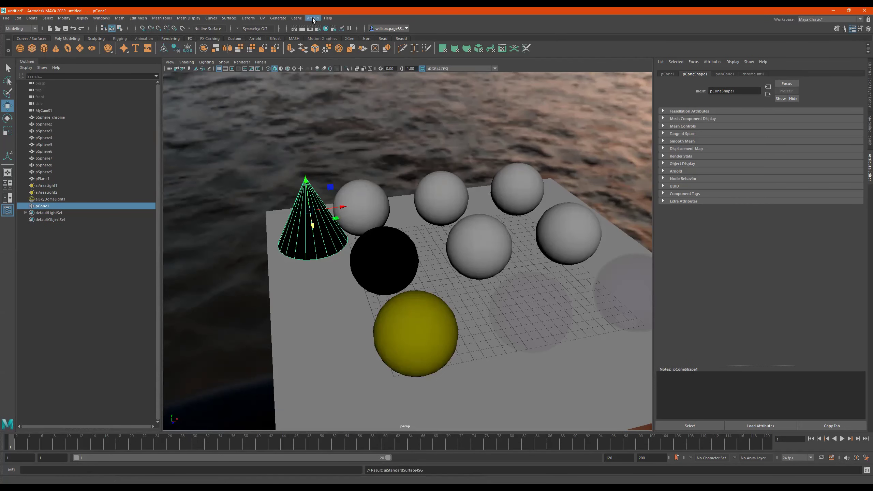
- Render an Arnold preview of the scene, then delete pCone1
{"action": "left_click", "coordinate": [314, 19]}
{"action": "left_click", "coordinate": [328, 31]}
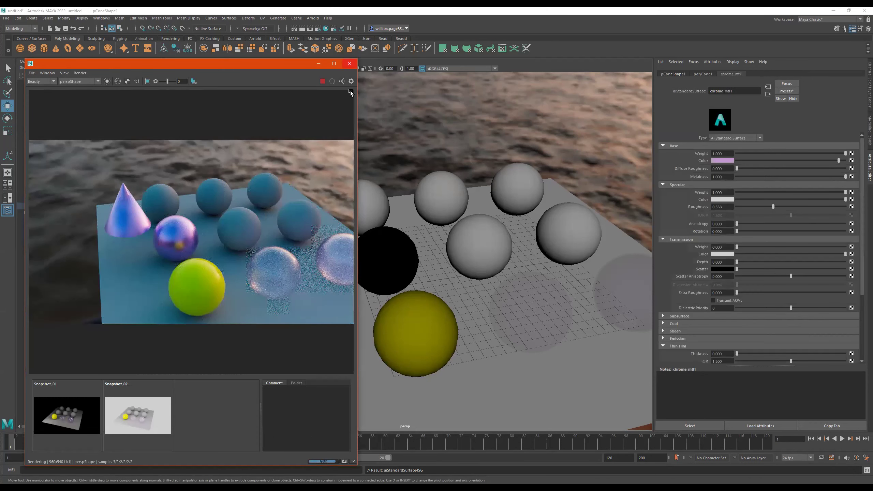
{"action": "left_click", "coordinate": [302, 229]}
{"action": "key", "text": "Delete"}
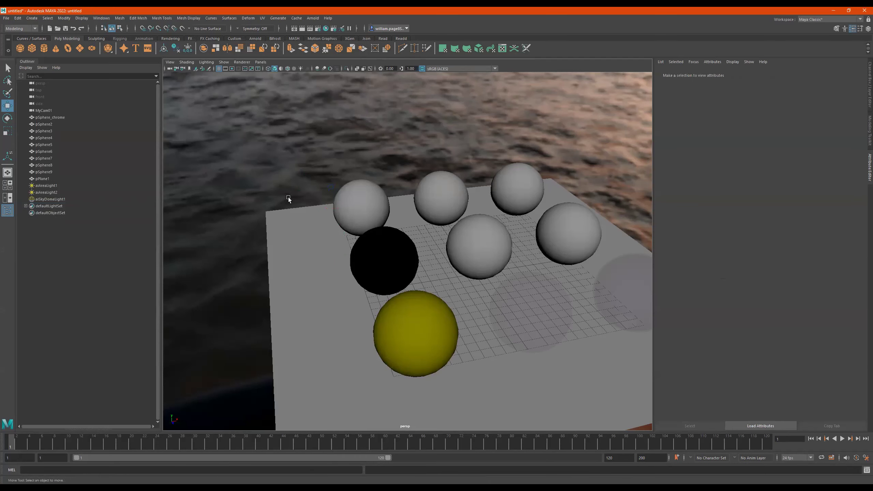
- Select pSphere2 and orbit the camera to frame the spheres
{"action": "left_click", "coordinate": [383, 258]}
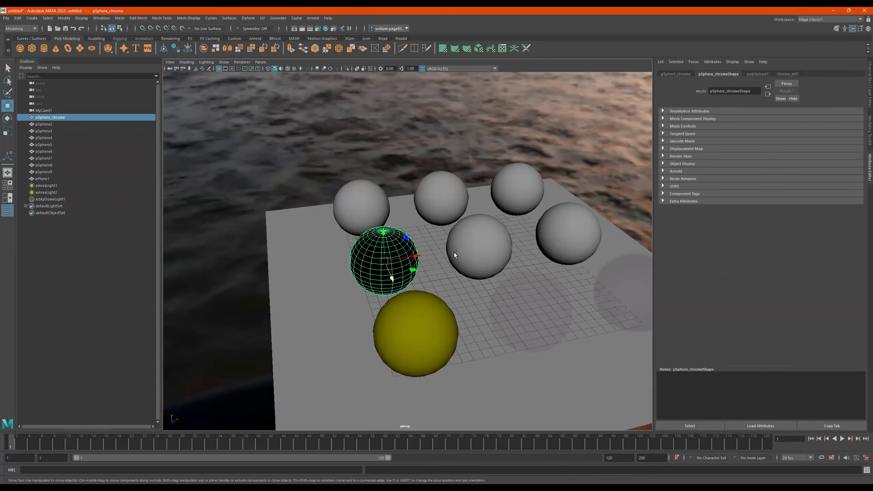
{"action": "left_click", "coordinate": [477, 246]}
{"action": "left_click_drag", "start_coordinate": [520, 251], "coordinate": [440, 230], "text": "alt"}
{"action": "scroll", "coordinate": [498, 222], "scroll_direction": "up", "scroll_amount": 3}
{"action": "left_click_drag", "start_coordinate": [498, 222], "coordinate": [416, 242], "text": "alt"}
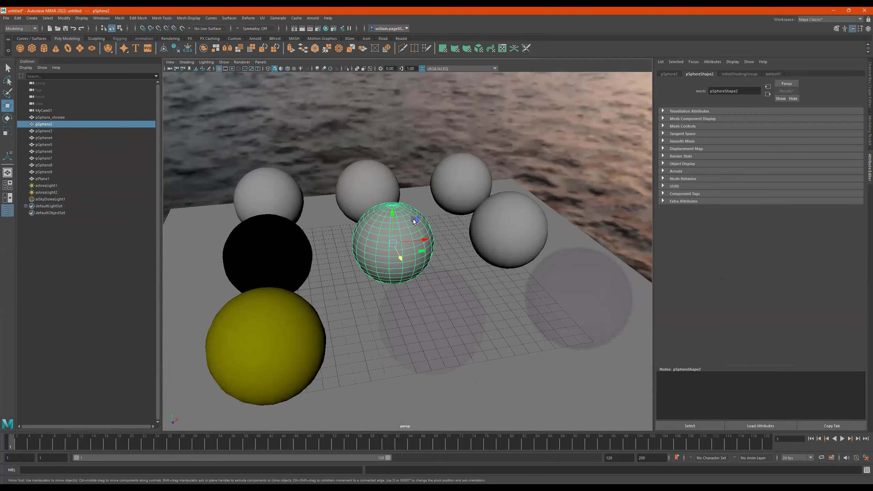
- Assign a new aiStandardSurface material to pSphere2 and rename it blood_mtl
{"action": "right_click", "coordinate": [379, 231]}
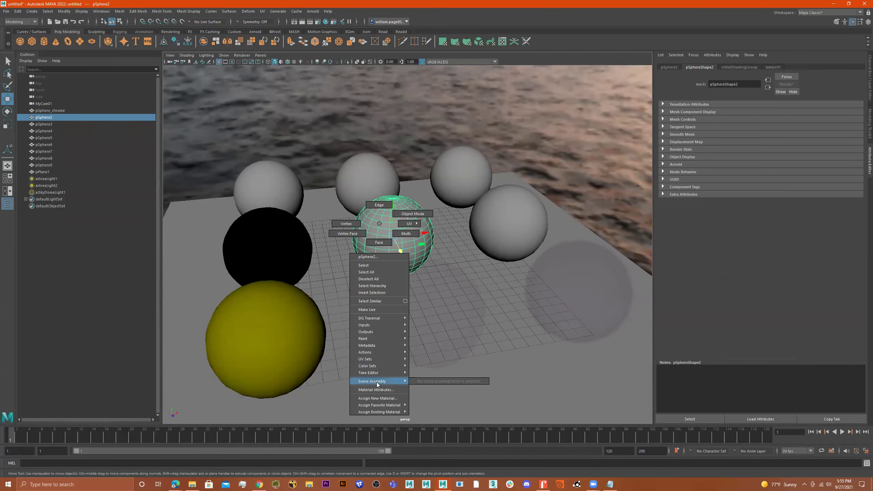
{"action": "mouse_move", "coordinate": [395, 412]}
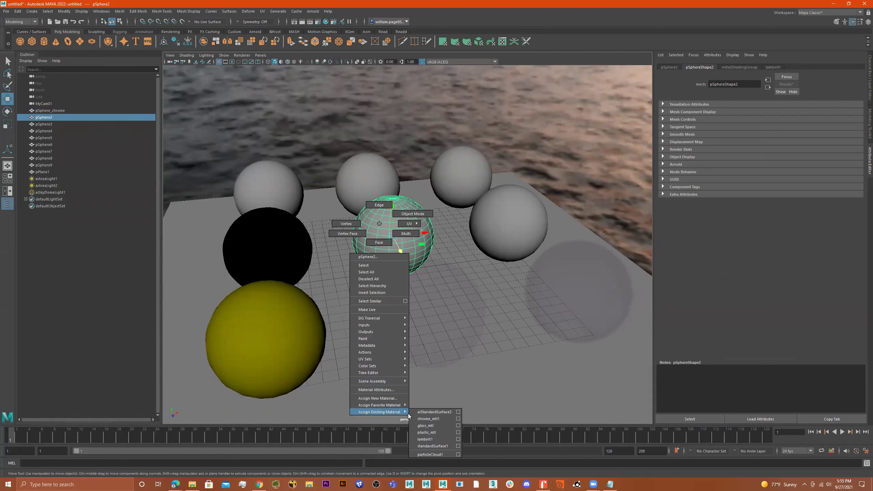
{"action": "left_click", "coordinate": [376, 398]}
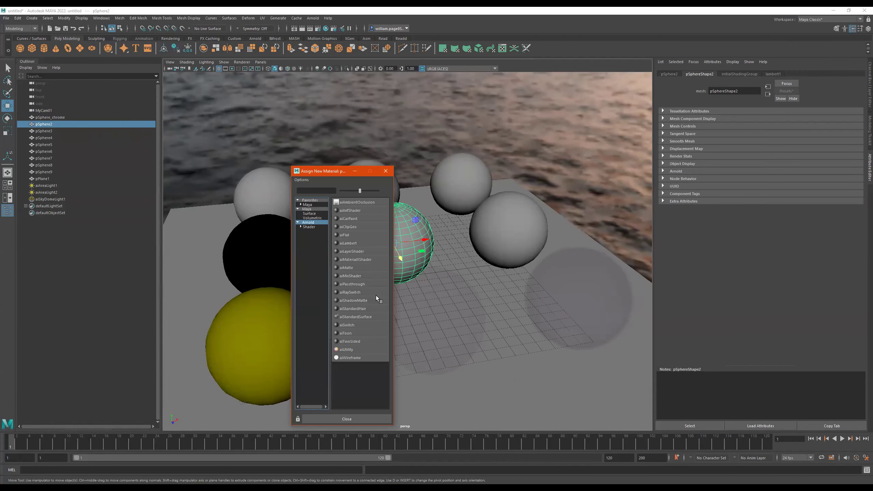
{"action": "left_click", "coordinate": [365, 317]}
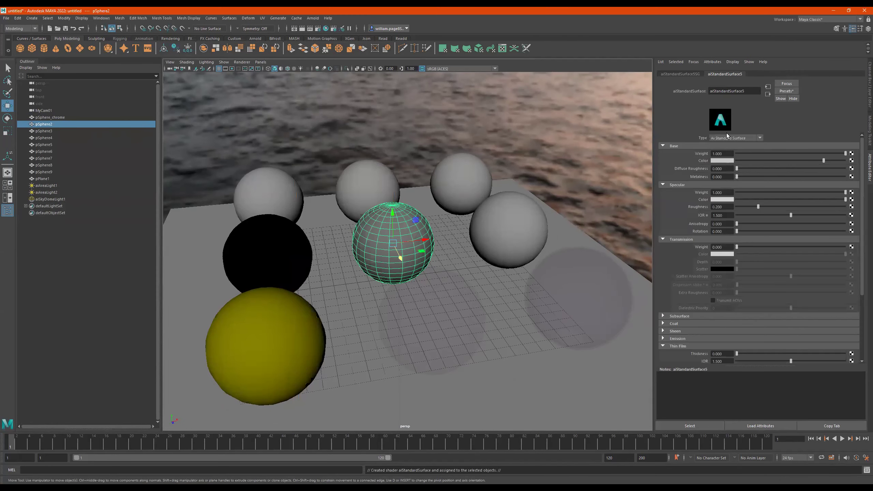
{"action": "left_click", "coordinate": [794, 93]}
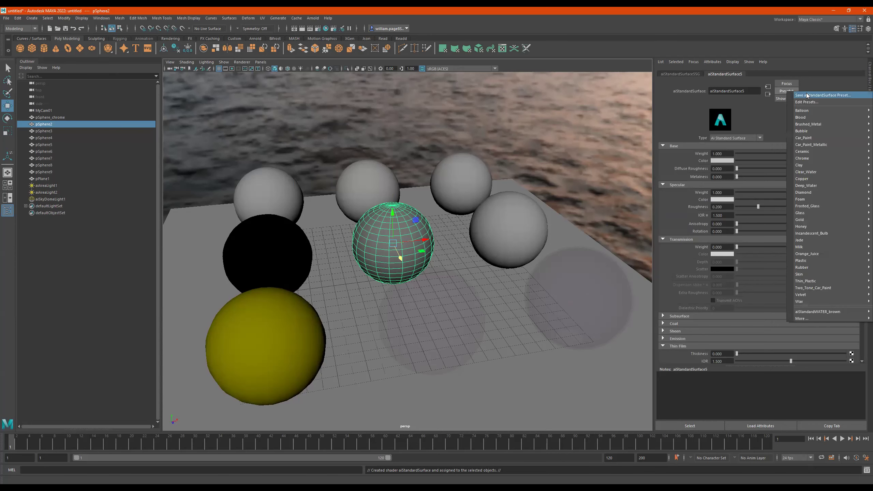
{"action": "left_click", "coordinate": [809, 84]}
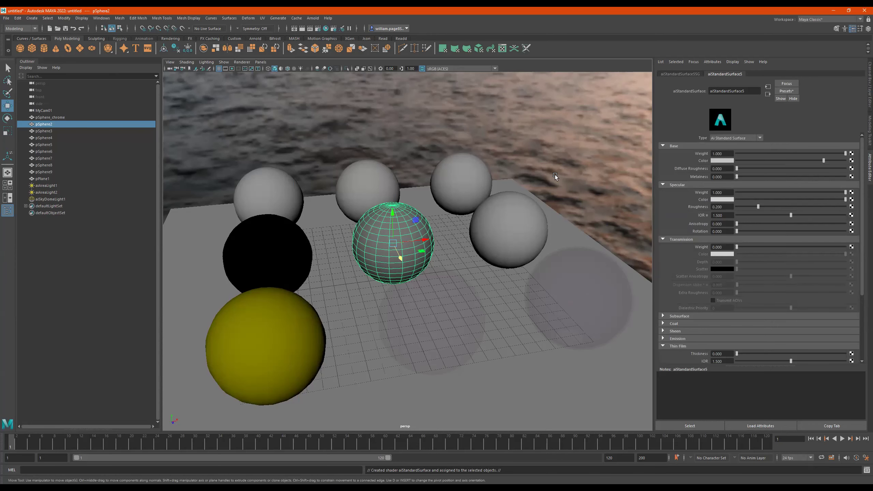
{"action": "type", "text": "blood_mtl"}
{"action": "key", "text": "Return"}
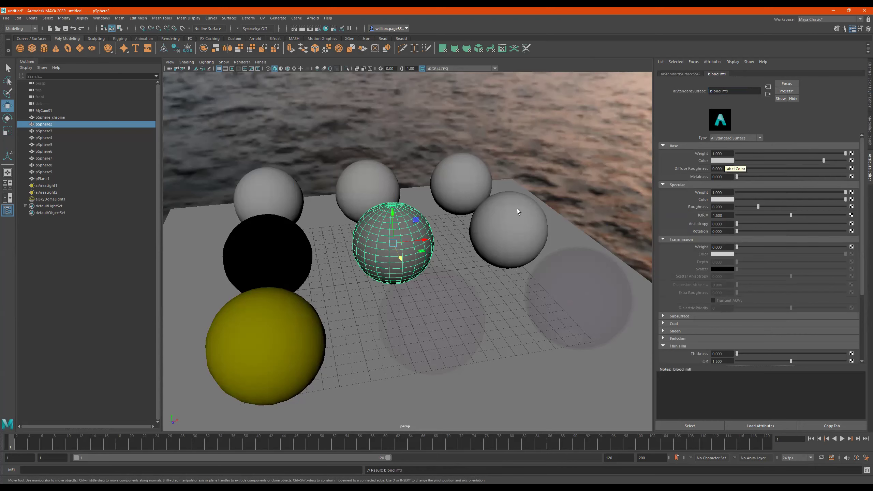
- Replace blood_mtl's settings with the Blood preset and run an Arnold render to check it
{"action": "left_click", "coordinate": [783, 91]}
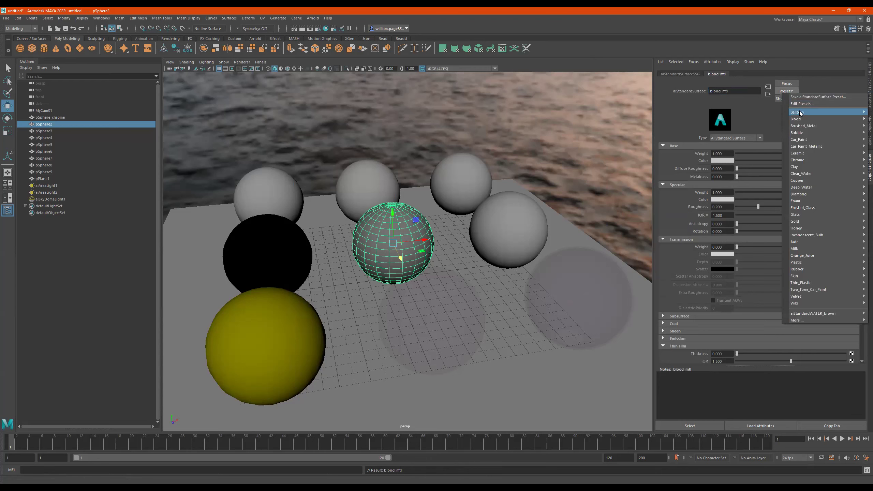
{"action": "mouse_move", "coordinate": [798, 119]}
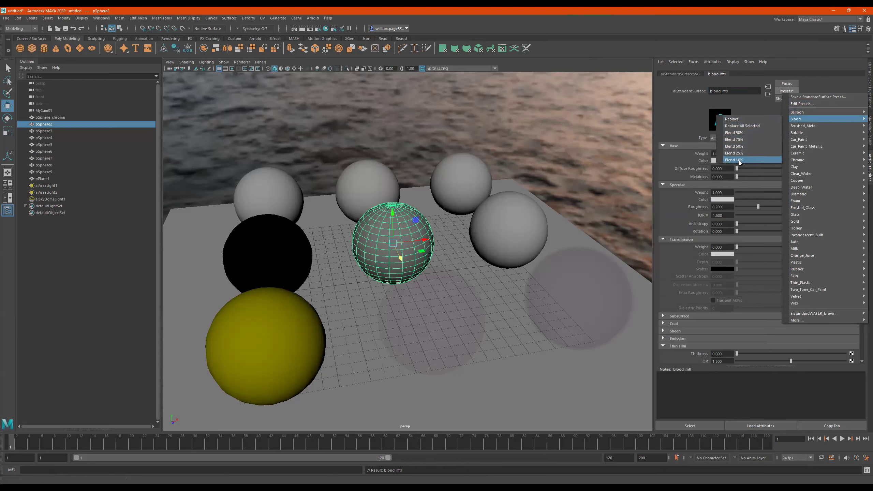
{"action": "left_click", "coordinate": [739, 123]}
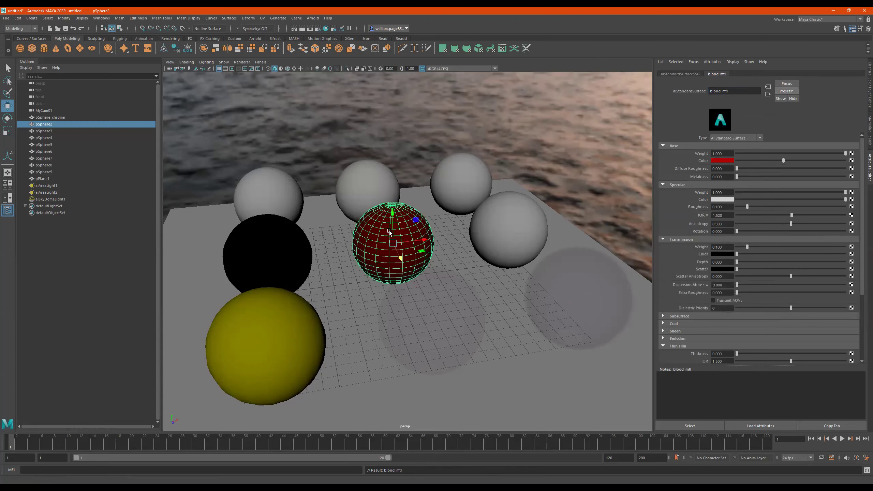
{"action": "scroll", "coordinate": [448, 152], "scroll_direction": "up", "scroll_amount": 3}
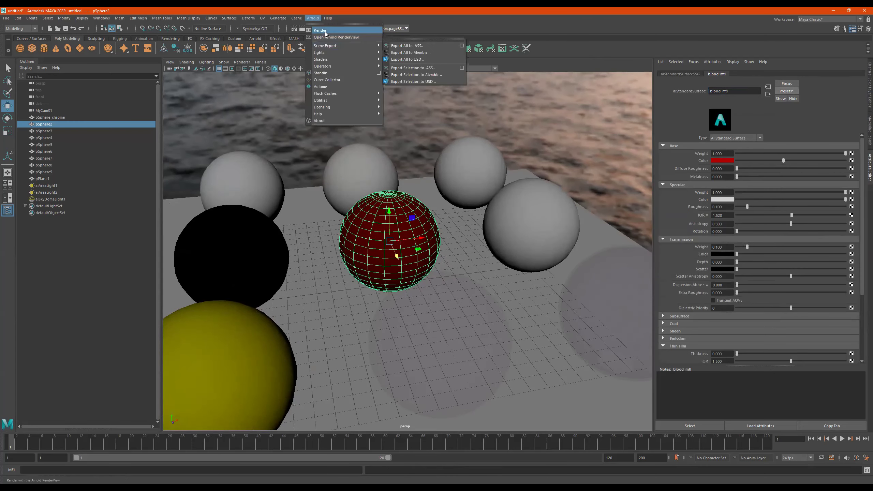
{"action": "left_click", "coordinate": [323, 30]}
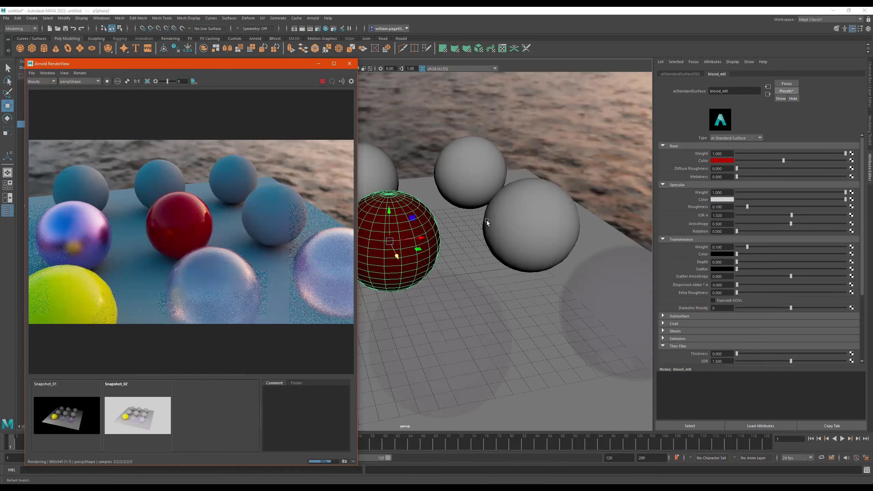
- Select pSphere3 and assign it a new aiStandardSurface material
{"action": "left_click", "coordinate": [530, 207]}
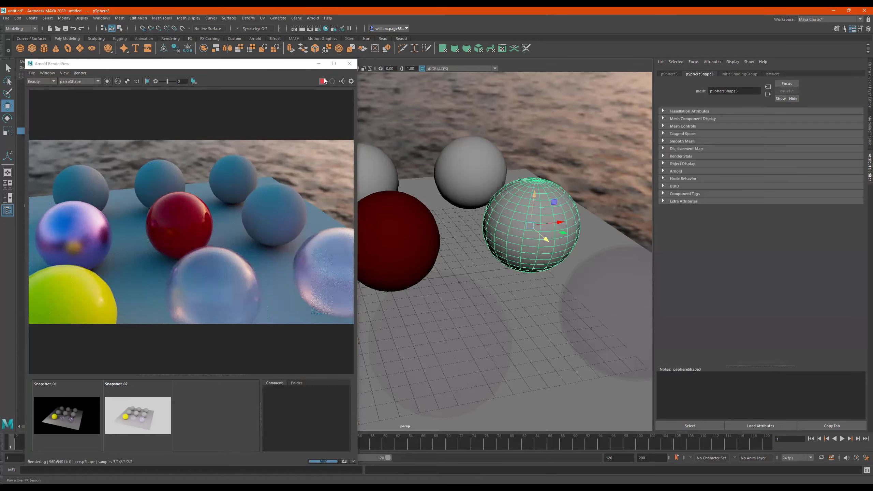
{"action": "left_click", "coordinate": [350, 63]}
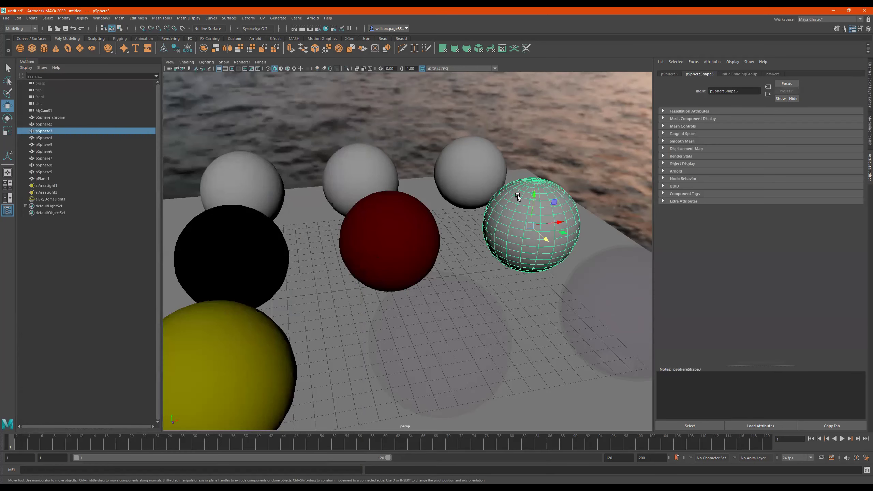
{"action": "right_click_drag", "start_coordinate": [517, 195], "coordinate": [529, 359]}
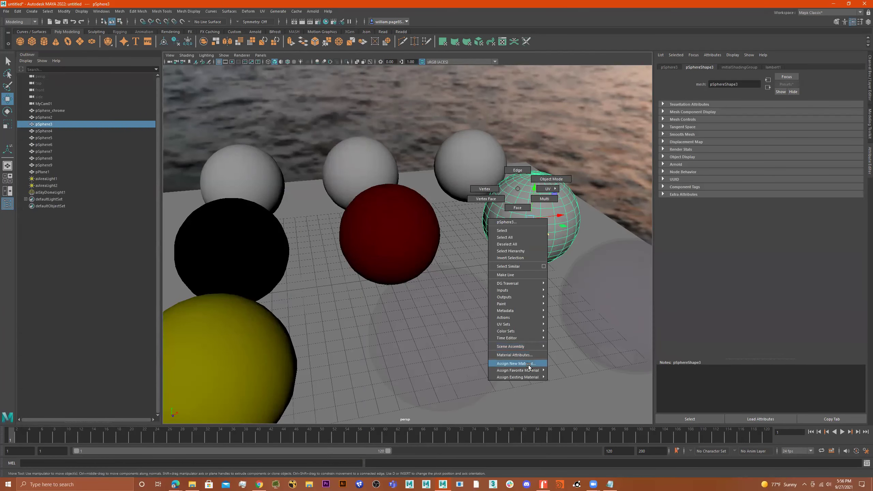
{"action": "left_click", "coordinate": [528, 364]}
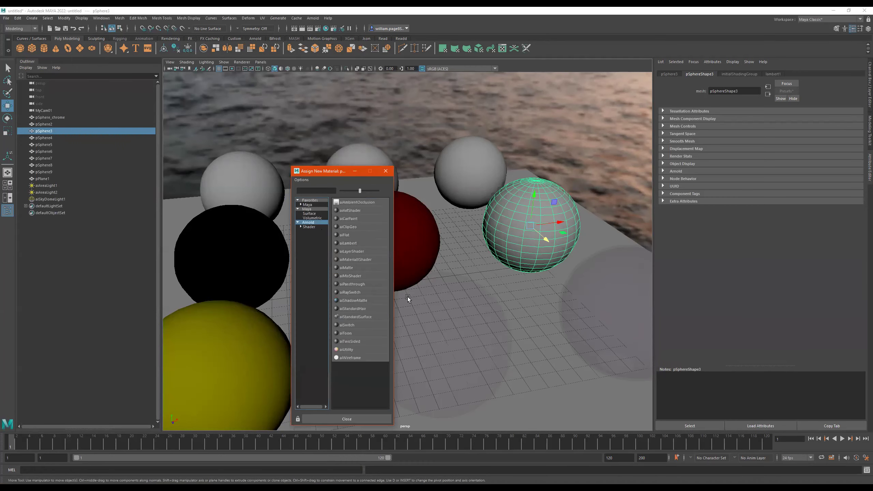
{"action": "left_click", "coordinate": [372, 317]}
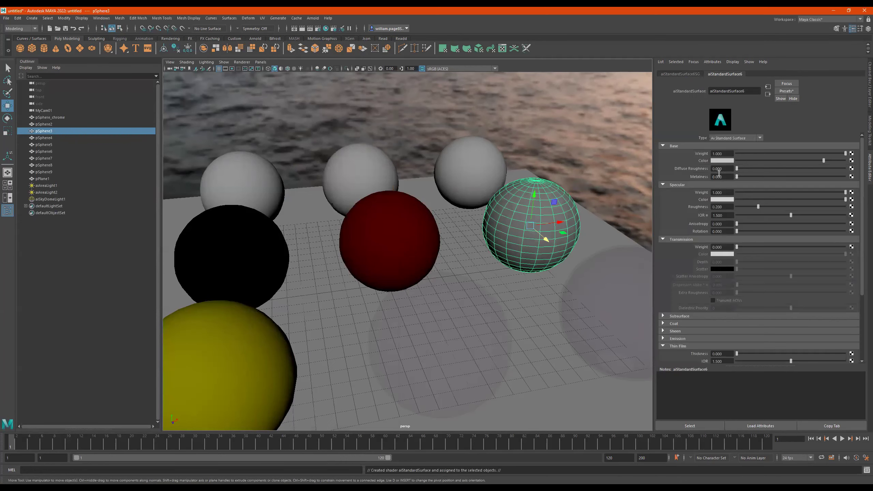
- Apply the Skin preset to the new shader and rename it skin_mtl
{"action": "left_click", "coordinate": [786, 91]}
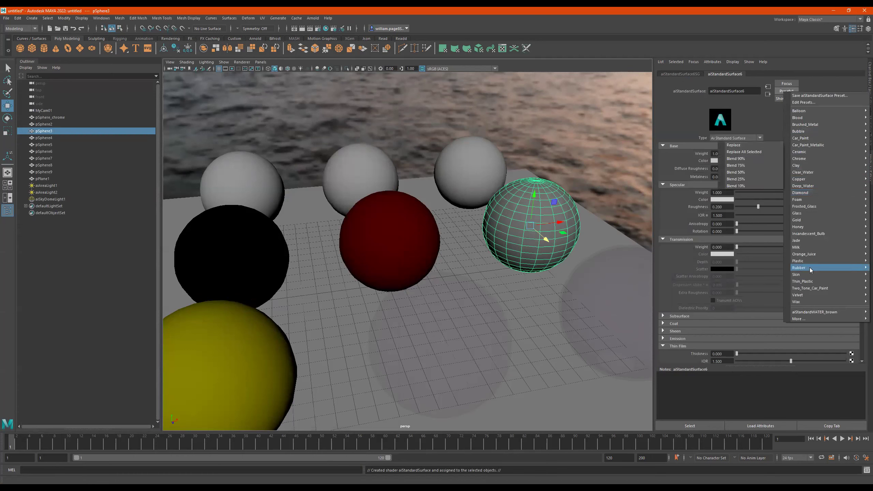
{"action": "mouse_move", "coordinate": [809, 275]}
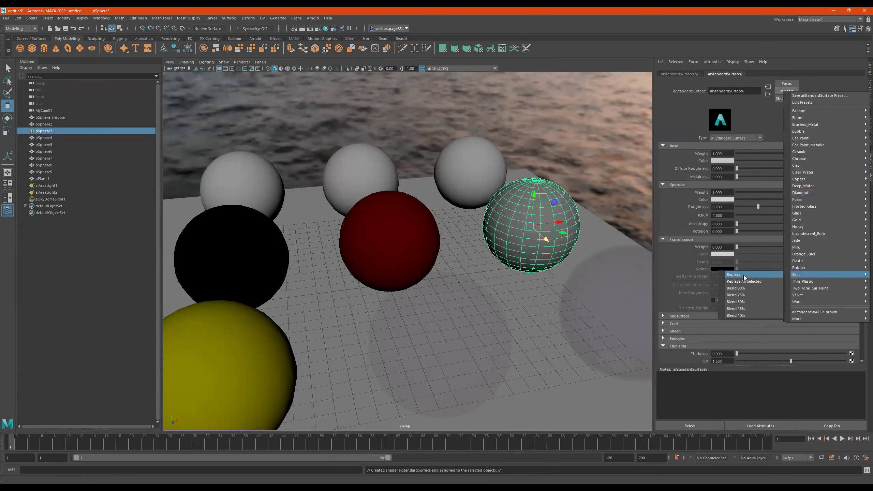
{"action": "left_click", "coordinate": [745, 275]}
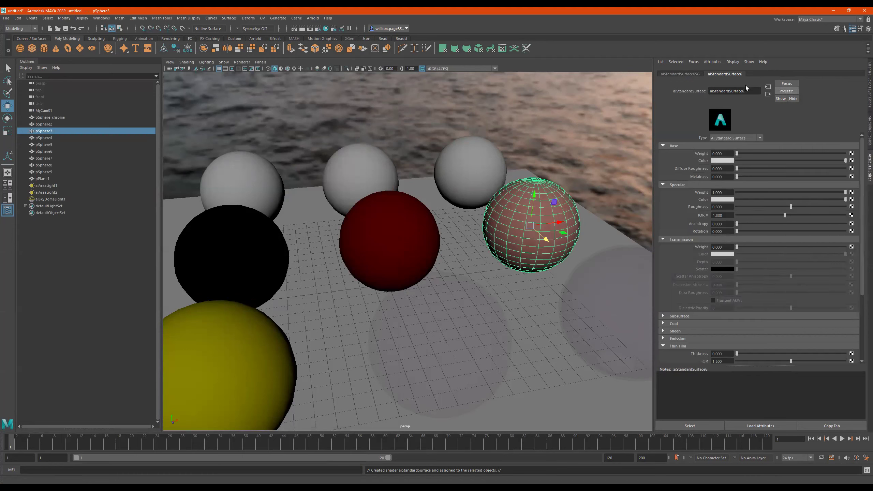
{"action": "type", "text": "skin_mtl"}
{"action": "key", "text": "Return"}
{"action": "left_click_drag", "start_coordinate": [517, 176], "coordinate": [253, 142], "text": "alt"}
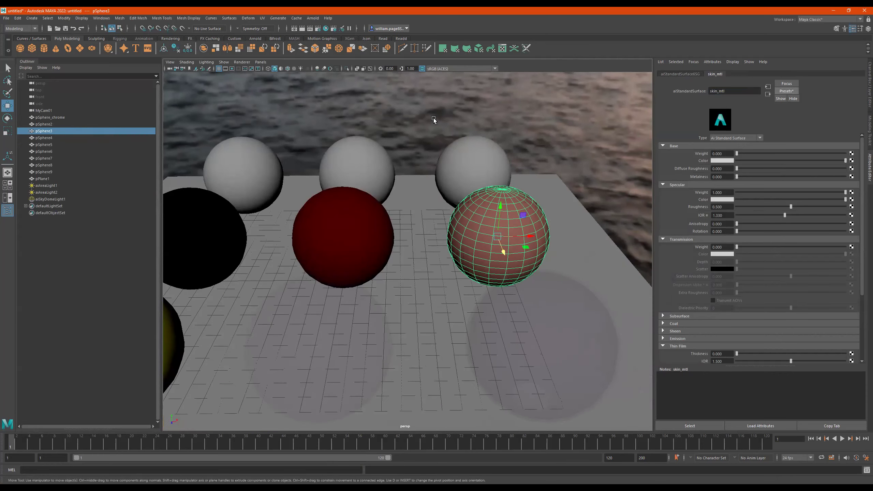
- Render the scene in Arnold and expand skin_mtl's Subsurface section
{"action": "left_click", "coordinate": [313, 18]}
{"action": "left_click", "coordinate": [330, 31]}
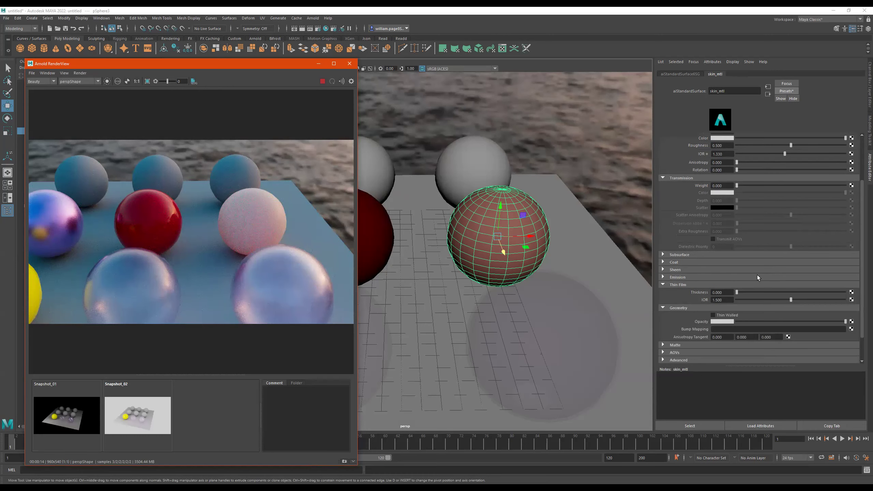
{"action": "scroll", "coordinate": [744, 294], "scroll_direction": "down", "scroll_amount": 3}
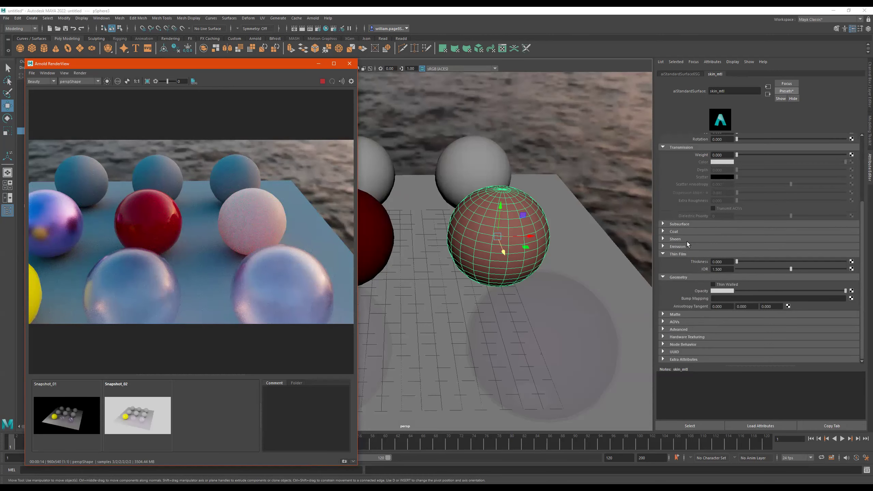
{"action": "scroll", "coordinate": [700, 321], "scroll_direction": "up", "scroll_amount": 2}
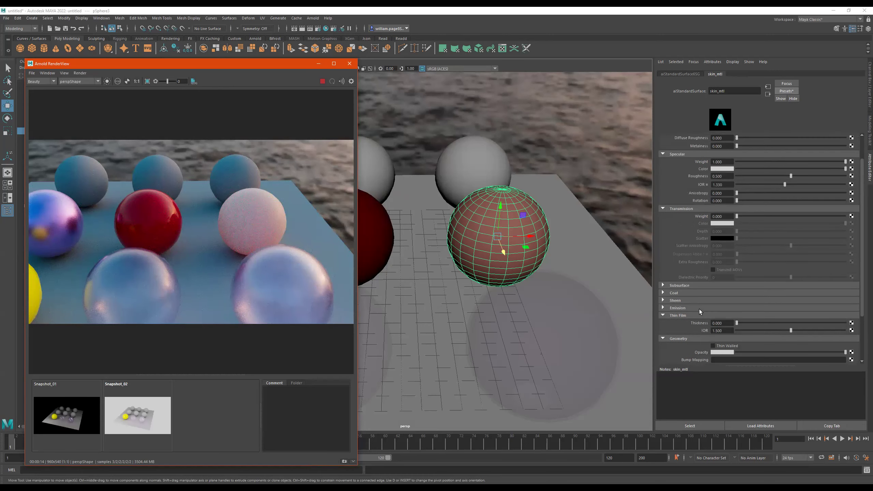
{"action": "left_click", "coordinate": [679, 285]}
- Tune skin_mtl's SubSurface Color saturation and value toward a deep orange-brown
{"action": "scroll", "coordinate": [752, 298], "scroll_direction": "down", "scroll_amount": 1}
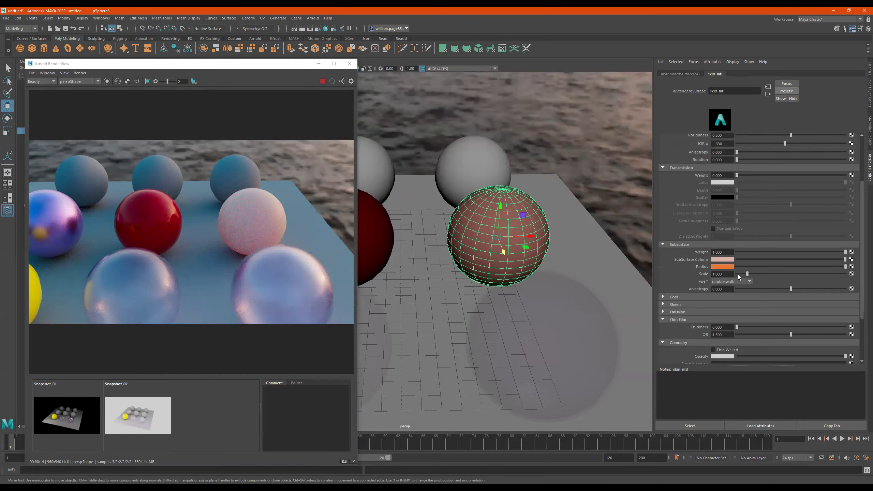
{"action": "left_click", "coordinate": [723, 259]}
{"action": "left_click", "coordinate": [719, 261]}
{"action": "left_click_drag", "start_coordinate": [737, 295], "coordinate": [722, 295]}
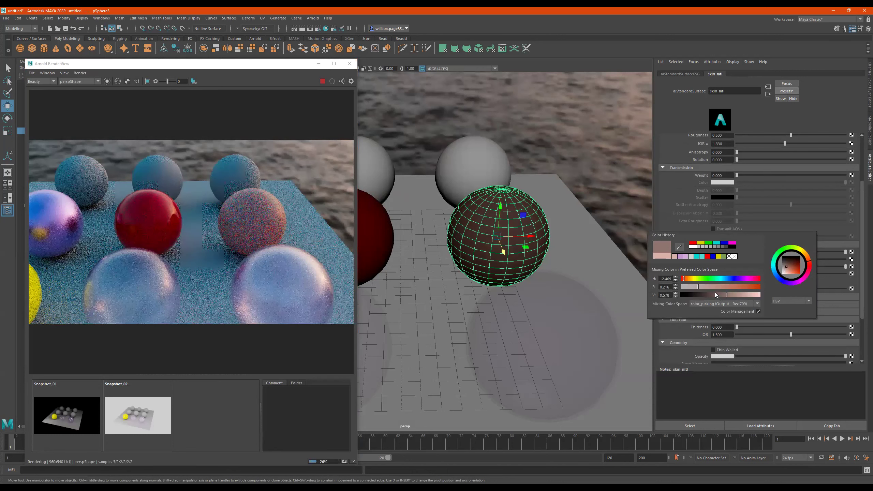
{"action": "left_click", "coordinate": [705, 286]}
{"action": "left_click_drag", "start_coordinate": [706, 286], "coordinate": [717, 286]}
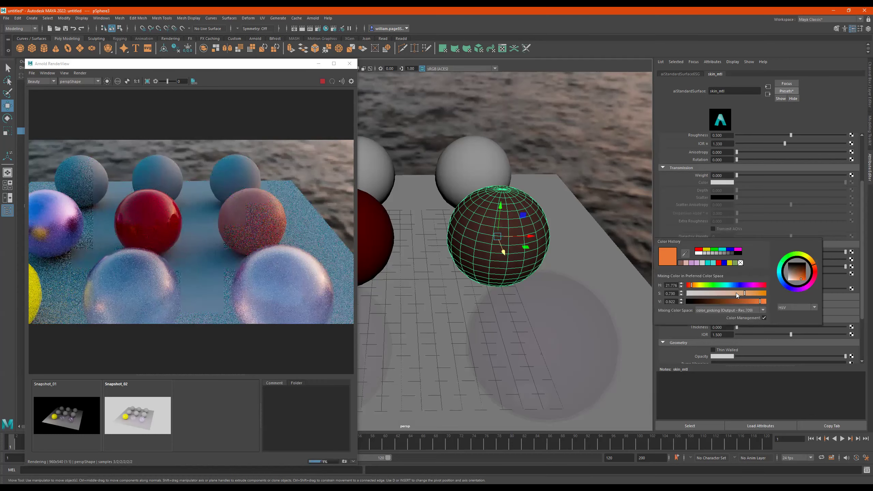
{"action": "left_click", "coordinate": [732, 293]}
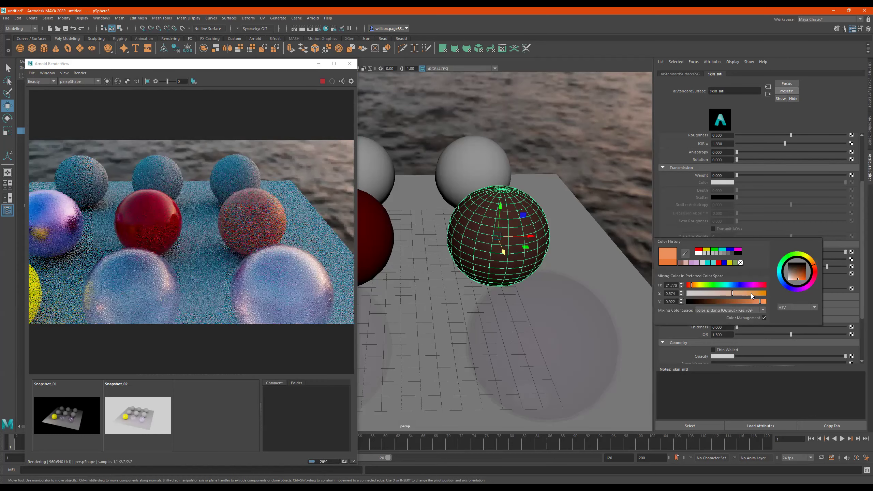
{"action": "left_click", "coordinate": [754, 293]}
{"action": "left_click", "coordinate": [734, 301]}
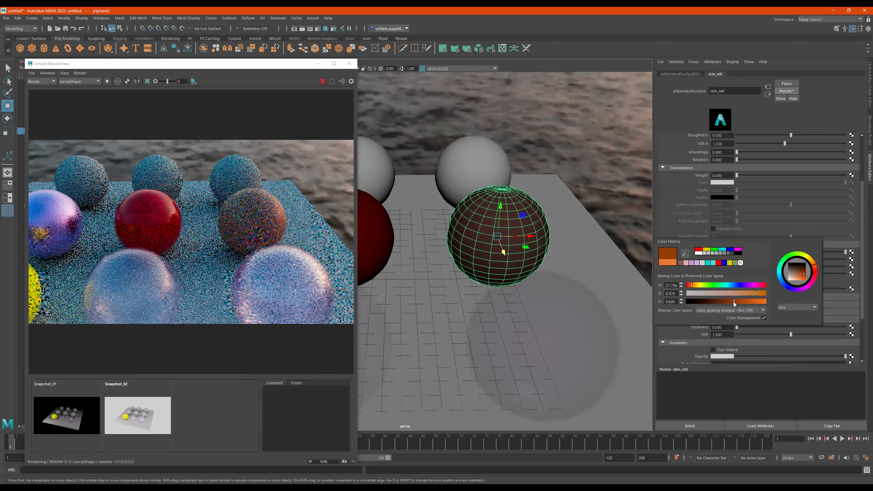
{"action": "left_click", "coordinate": [741, 301]}
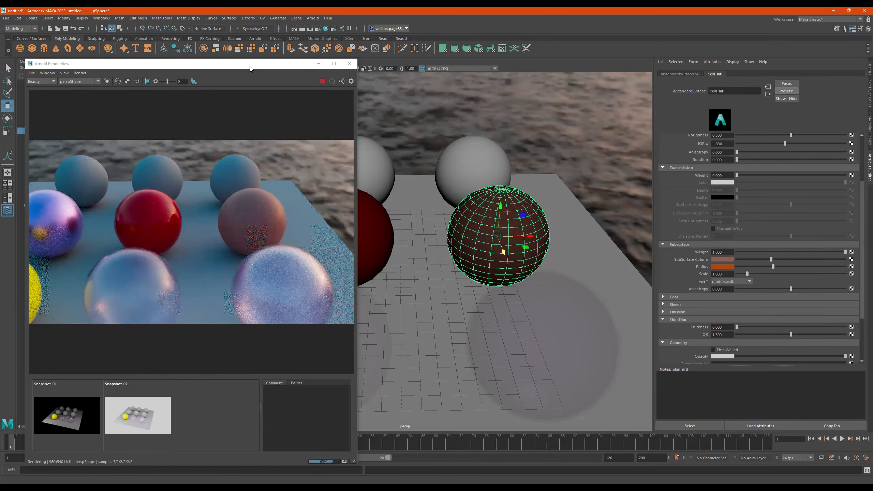
- Re-render the scene through the MyCam01Shape camera, then stop the IPR render
{"action": "left_click_drag", "start_coordinate": [193, 63], "coordinate": [329, 50]}
{"action": "scroll", "coordinate": [265, 136], "scroll_direction": "down", "scroll_amount": 2}
{"action": "scroll", "coordinate": [241, 104], "scroll_direction": "up", "scroll_amount": 1}
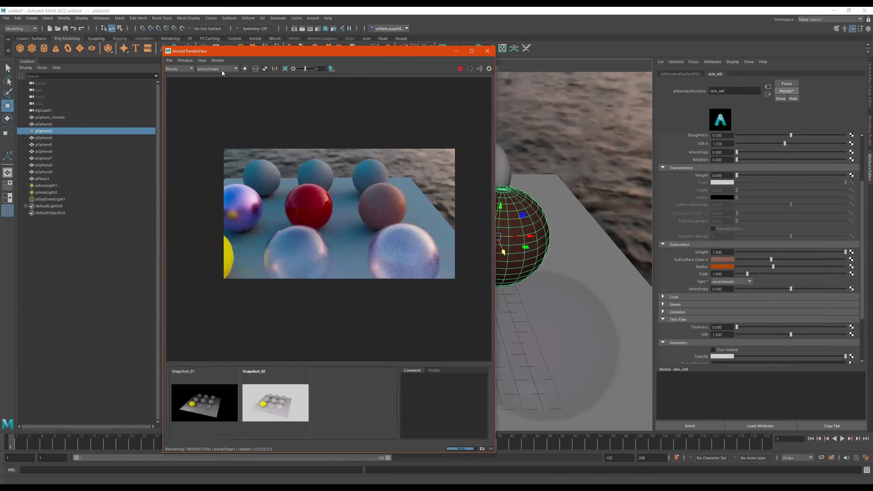
{"action": "left_click", "coordinate": [224, 80]}
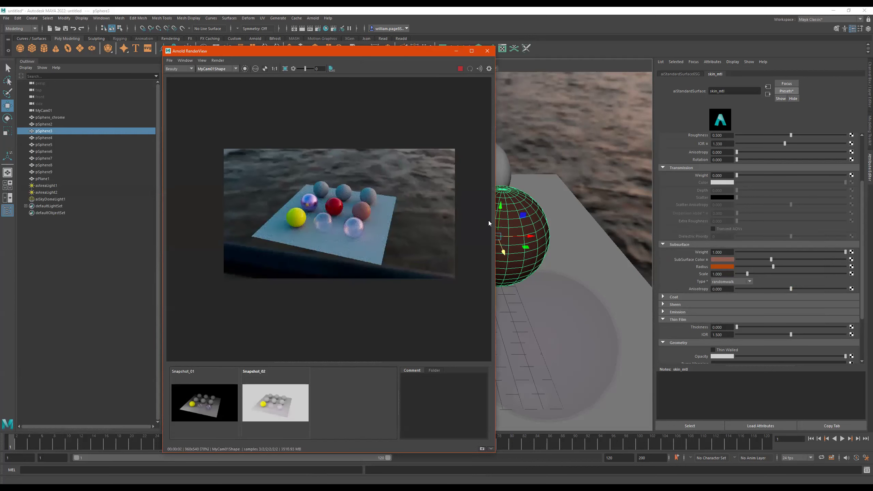
{"action": "scroll", "coordinate": [377, 228], "scroll_direction": "up", "scroll_amount": 2}
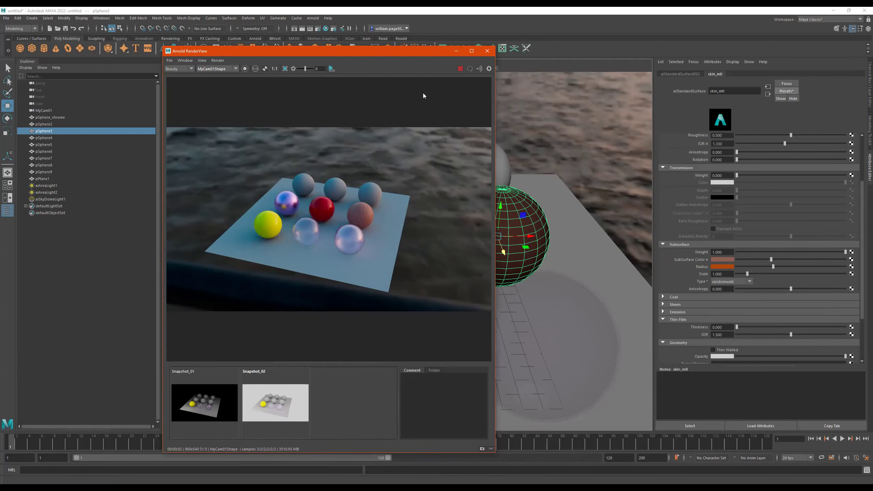
{"action": "left_click", "coordinate": [460, 69]}
{"action": "left_click", "coordinate": [313, 17]}
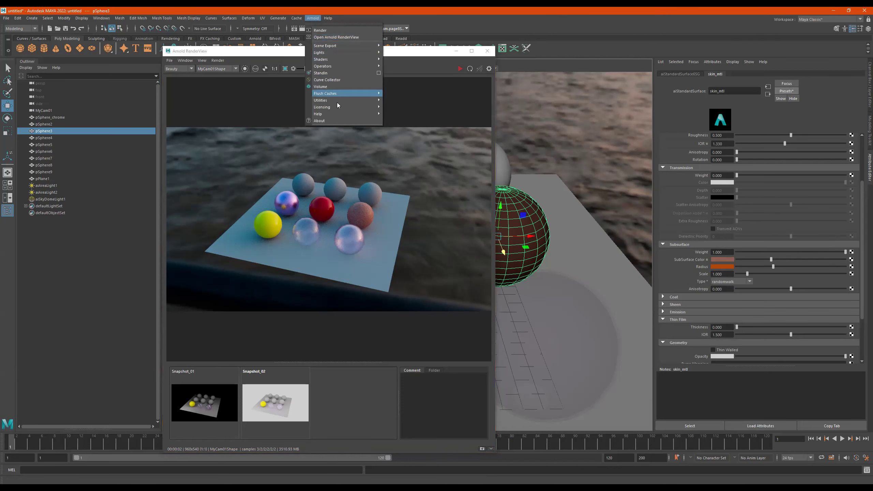
- Open the Light Manager and enable aiAreaLightShape1 and aiAreaLightShape2
{"action": "mouse_move", "coordinate": [344, 100]}
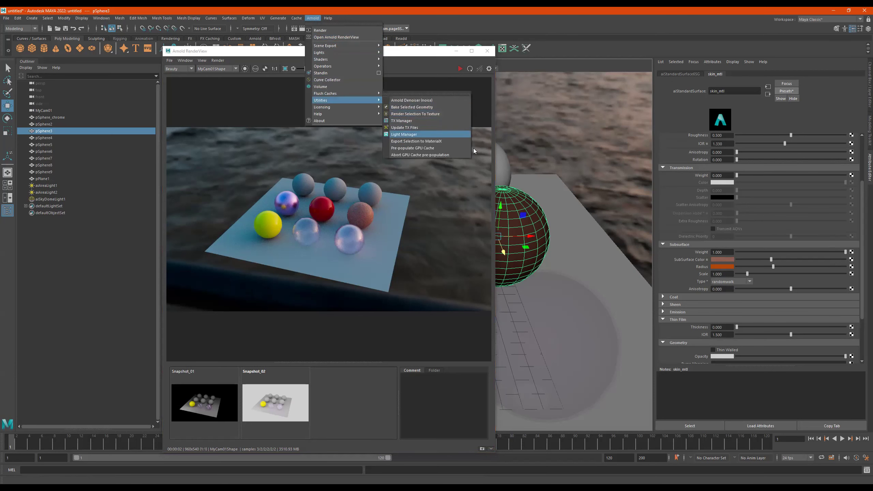
{"action": "left_click", "coordinate": [406, 135]}
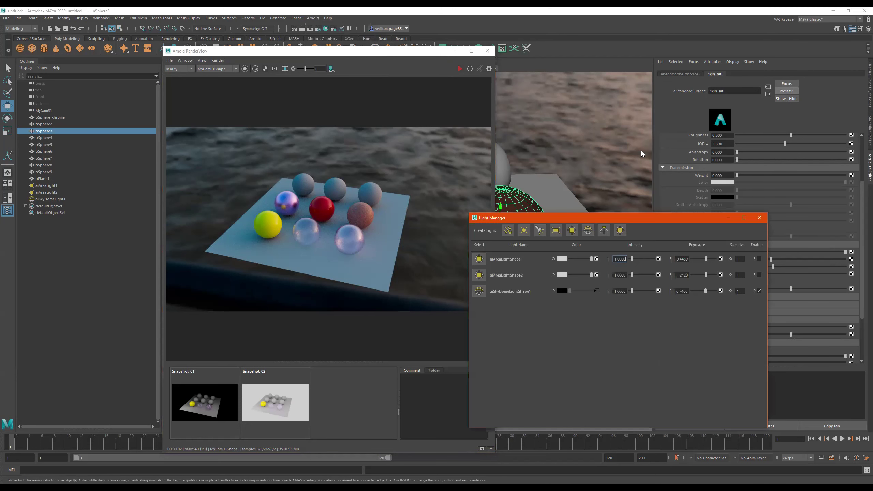
{"action": "left_click_drag", "start_coordinate": [641, 218], "coordinate": [691, 148]}
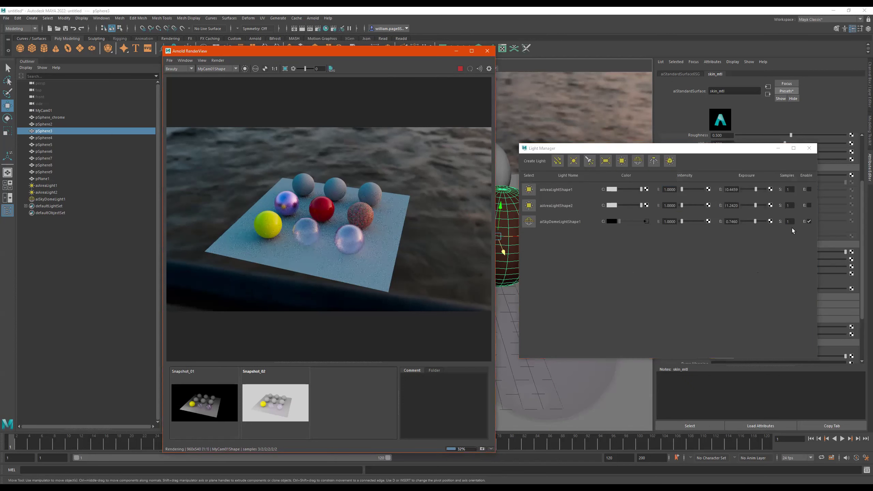
{"action": "left_click", "coordinate": [810, 206]}
{"action": "left_click", "coordinate": [808, 190]}
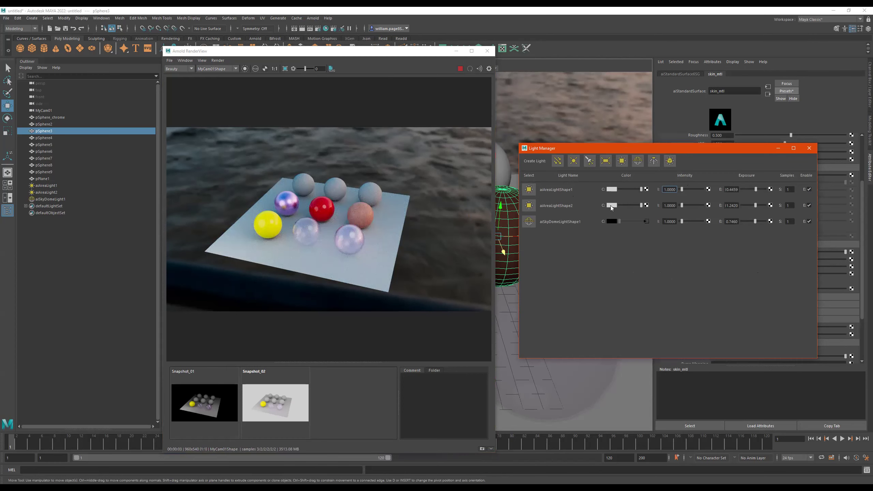
- Toggle aiAreaLightShape1 off and back on to compare, then show its attributes
{"action": "left_click_drag", "start_coordinate": [611, 148], "coordinate": [527, 217]}
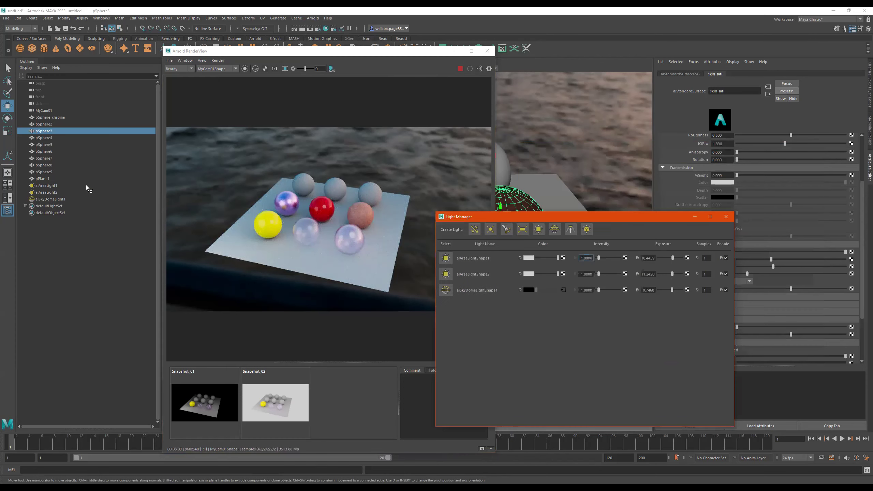
{"action": "left_click", "coordinate": [726, 258]}
{"action": "left_click", "coordinate": [727, 258]}
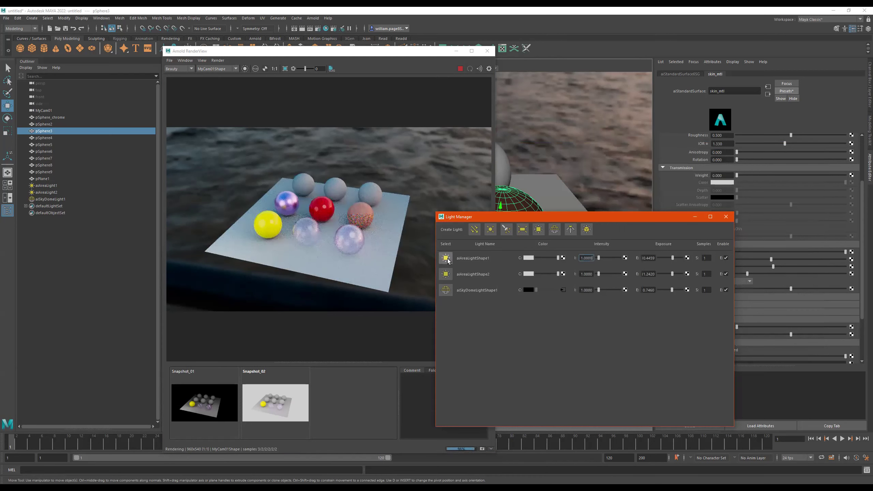
{"action": "left_click", "coordinate": [447, 257]}
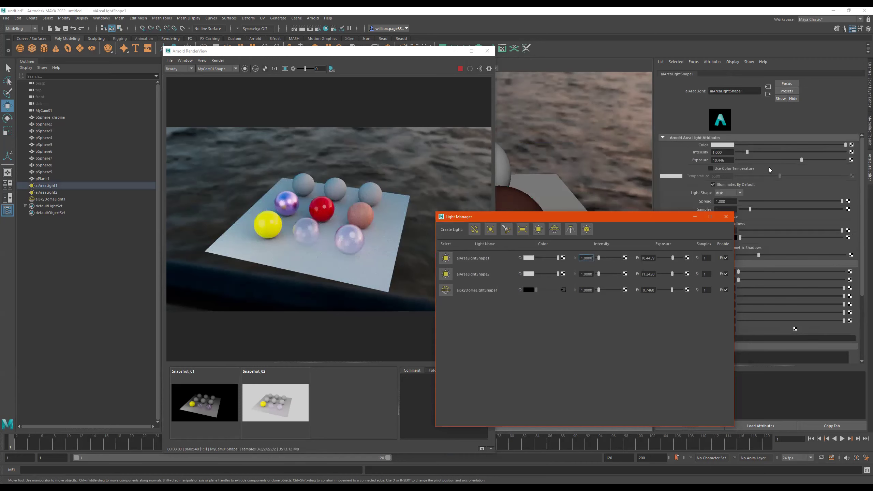
- Drop aiAreaLightShape1's exposure from 10.446 to about 6.549 and stop the IPR render
{"action": "mouse_move", "coordinate": [796, 159]}
{"action": "left_mouse_down"}
{"action": "mouse_move", "coordinate": [753, 160]}
{"action": "mouse_move", "coordinate": [836, 159]}
{"action": "mouse_move", "coordinate": [797, 159]}
{"action": "left_mouse_up"}
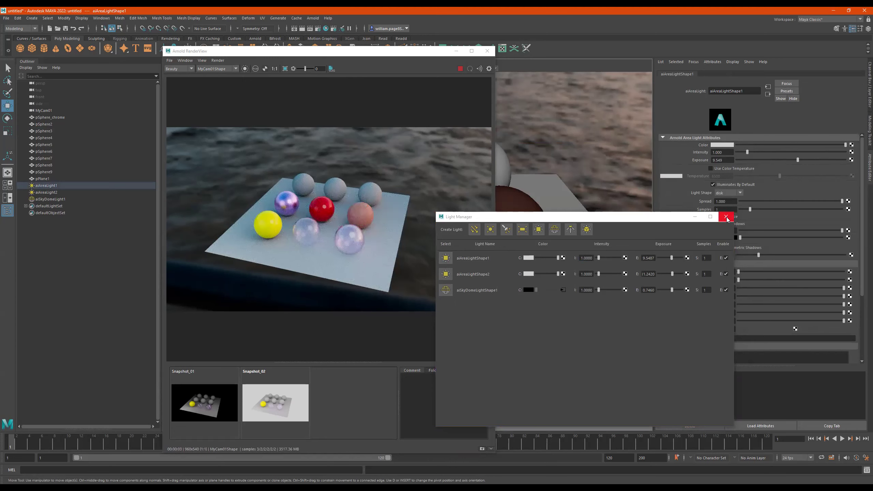
{"action": "left_click", "coordinate": [460, 69]}
{"action": "scroll", "coordinate": [549, 235], "scroll_direction": "up", "scroll_amount": 1}
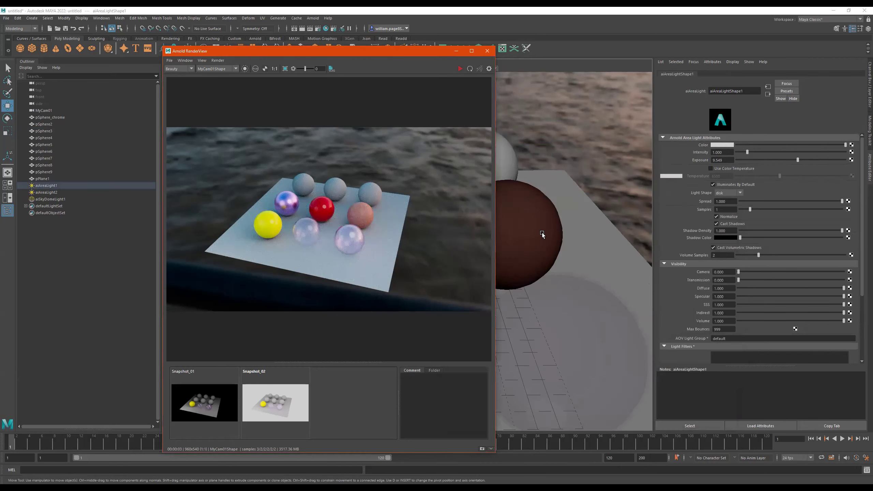
{"action": "mouse_move", "coordinate": [560, 220]}
{"action": "left_mouse_down", "text": "alt"}
{"action": "mouse_move", "coordinate": [553, 216]}
{"action": "mouse_move", "coordinate": [595, 217]}
{"action": "mouse_move", "coordinate": [533, 193]}
{"action": "mouse_move", "coordinate": [574, 217]}
{"action": "left_mouse_up", "text": "alt"}
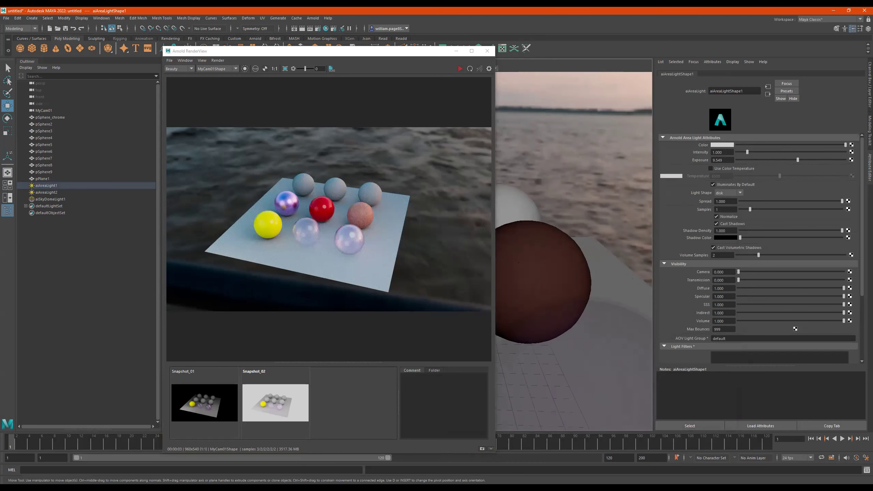